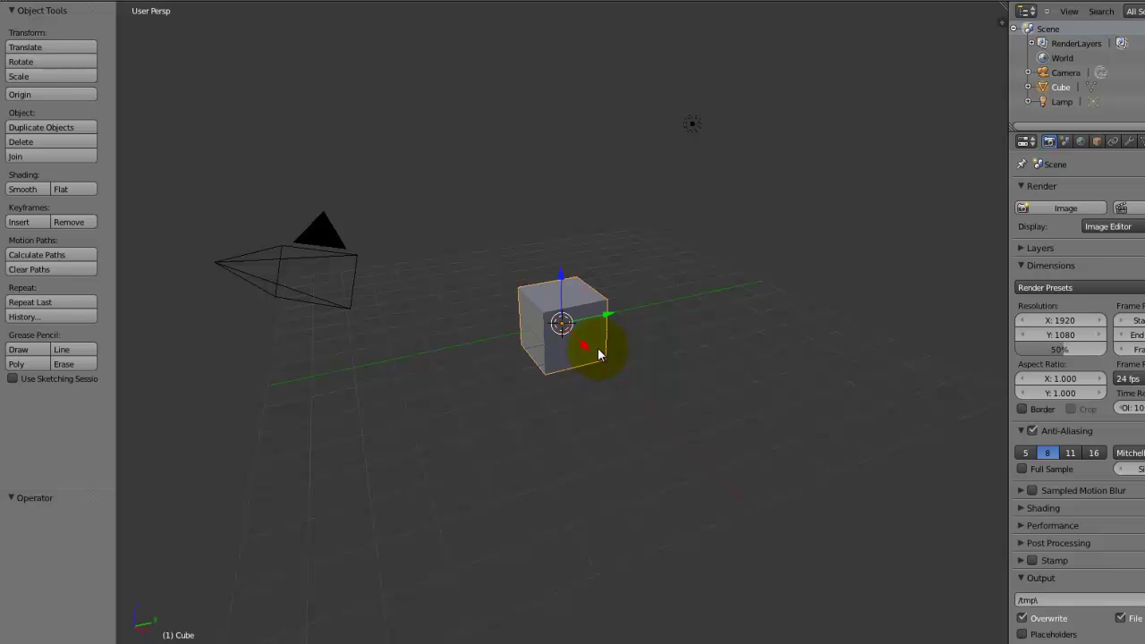
# Orbit and zoom around the default cube to inspect it from several angles
pyautogui.scroll(5, 607, 315)
pyautogui.moveTo(487, 358); pyautogui.dragTo(519, 329, button='middle')
pyautogui.scroll(-3, 534, 386)
pyautogui.scroll(3, 520, 333)
pyautogui.scroll(5, 520, 333)
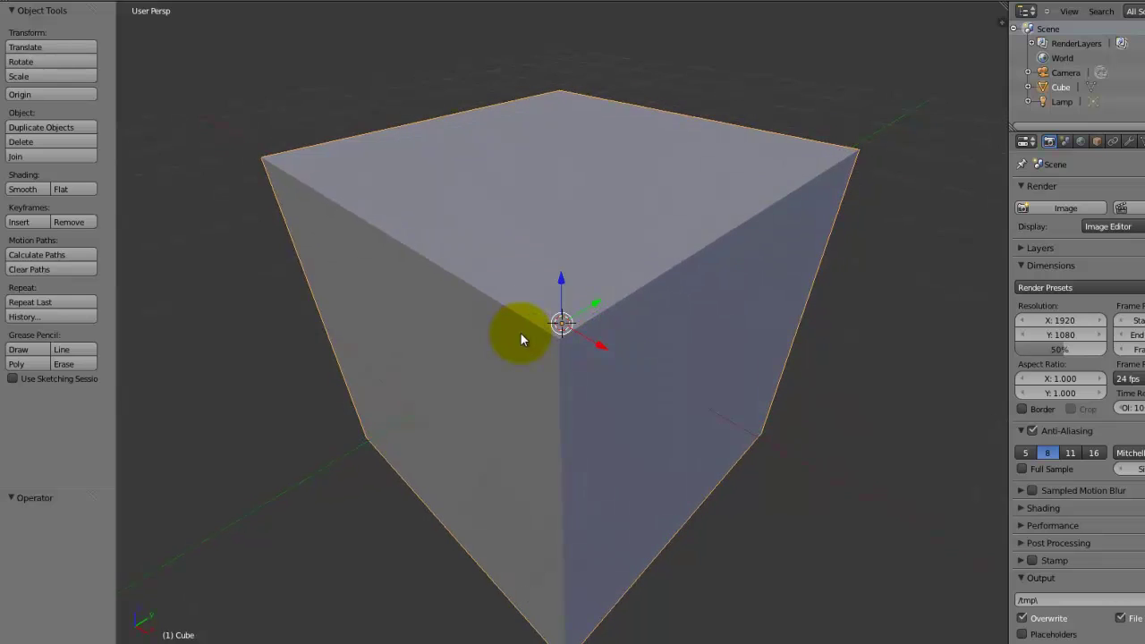
pyautogui.moveTo(520, 332); pyautogui.dragTo(493, 302, button='middle')
pyautogui.scroll(-5, 522, 331)
pyautogui.scroll(-4, 508, 276)
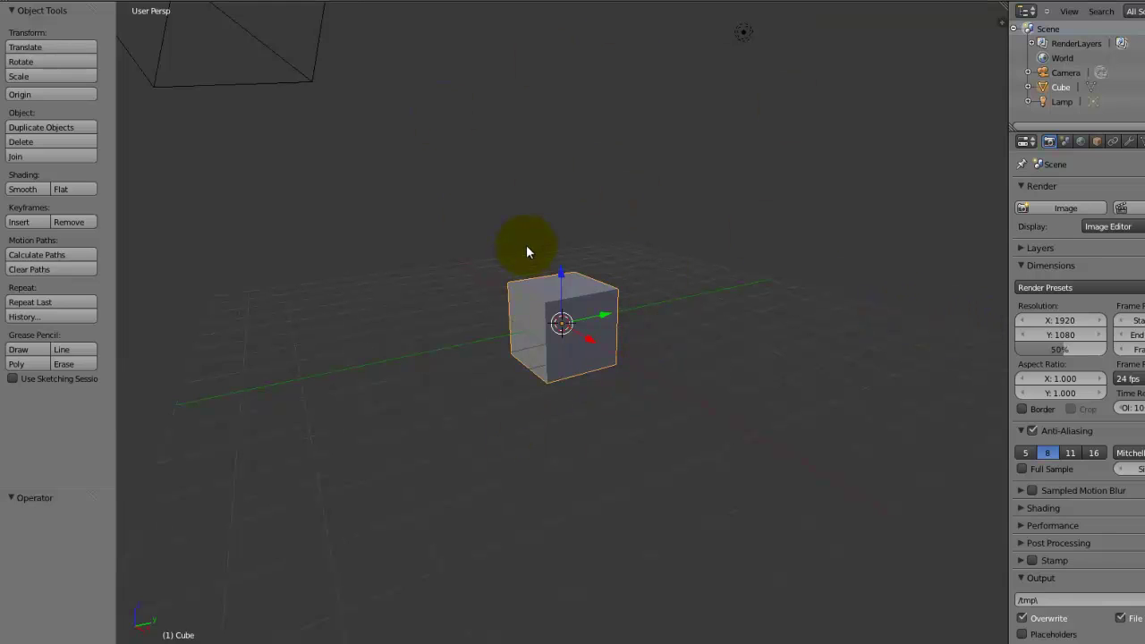
# Confirm Reload Start-Up File (Ctrl+N), then zoom in and out around the fresh default cube
pyautogui.hotkey('ctrl', 'n')
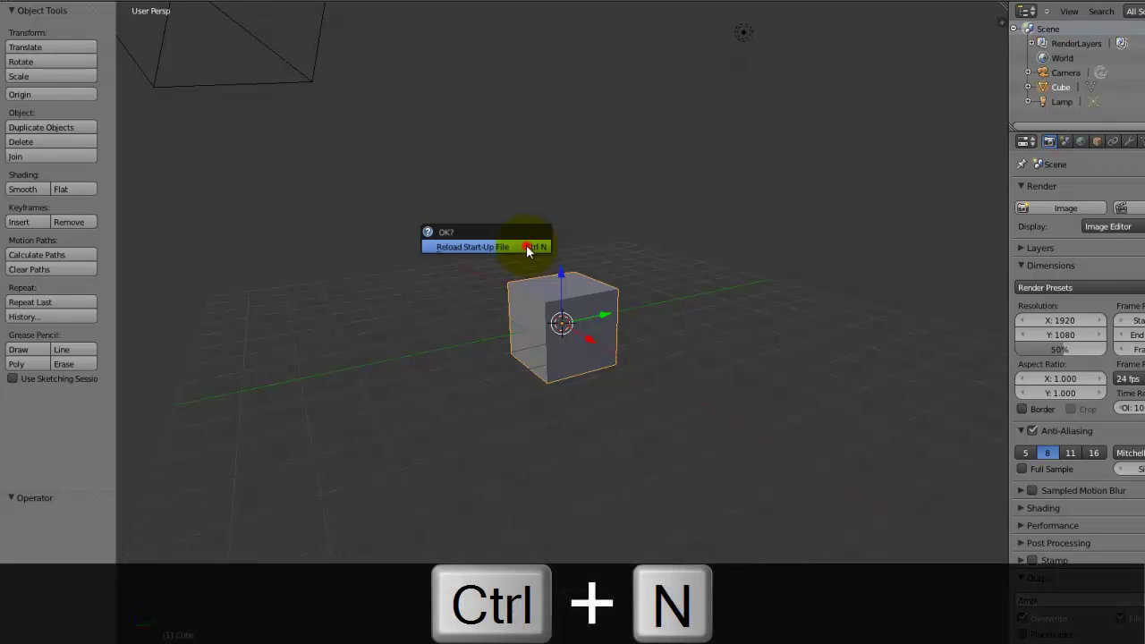
pyautogui.click(527, 247)
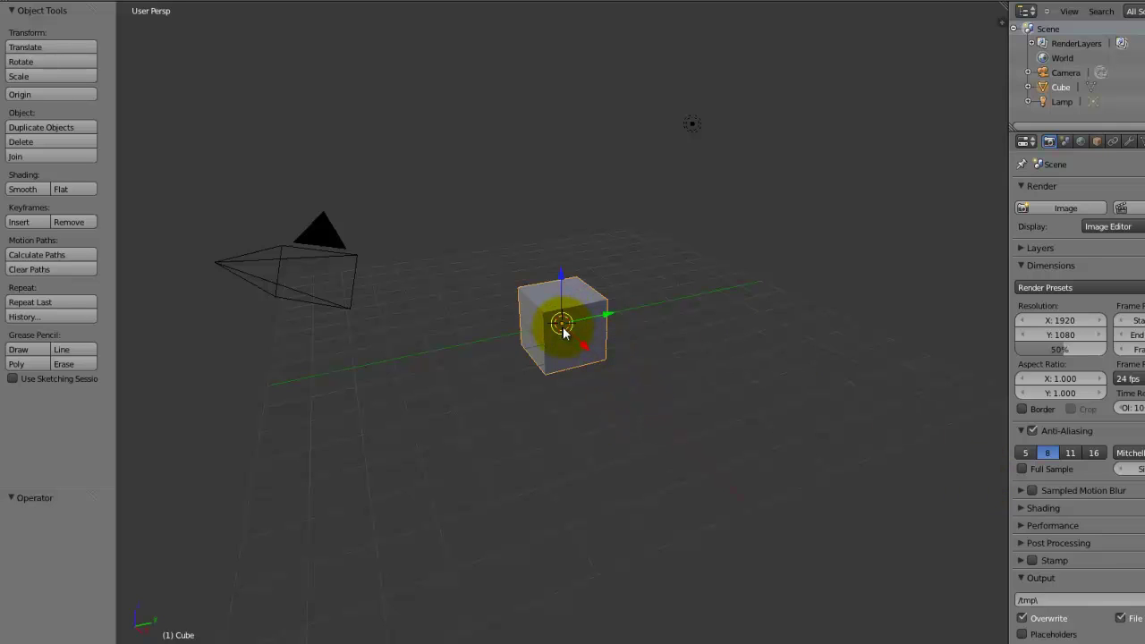
pyautogui.scroll(4, 563, 326)
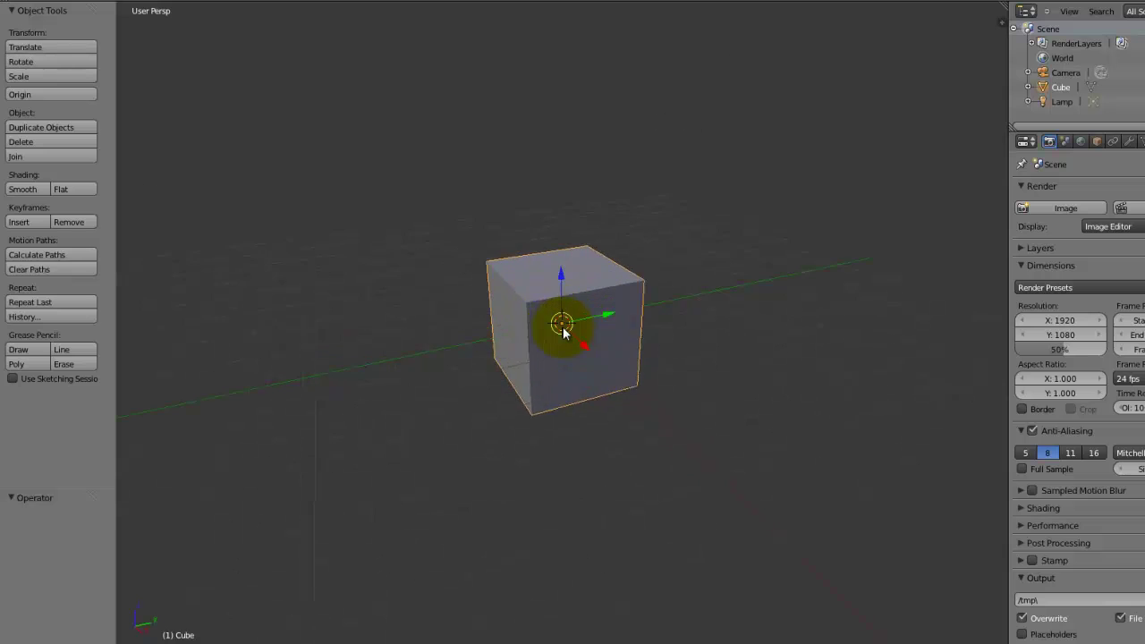
pyautogui.scroll(-1, 537, 305)
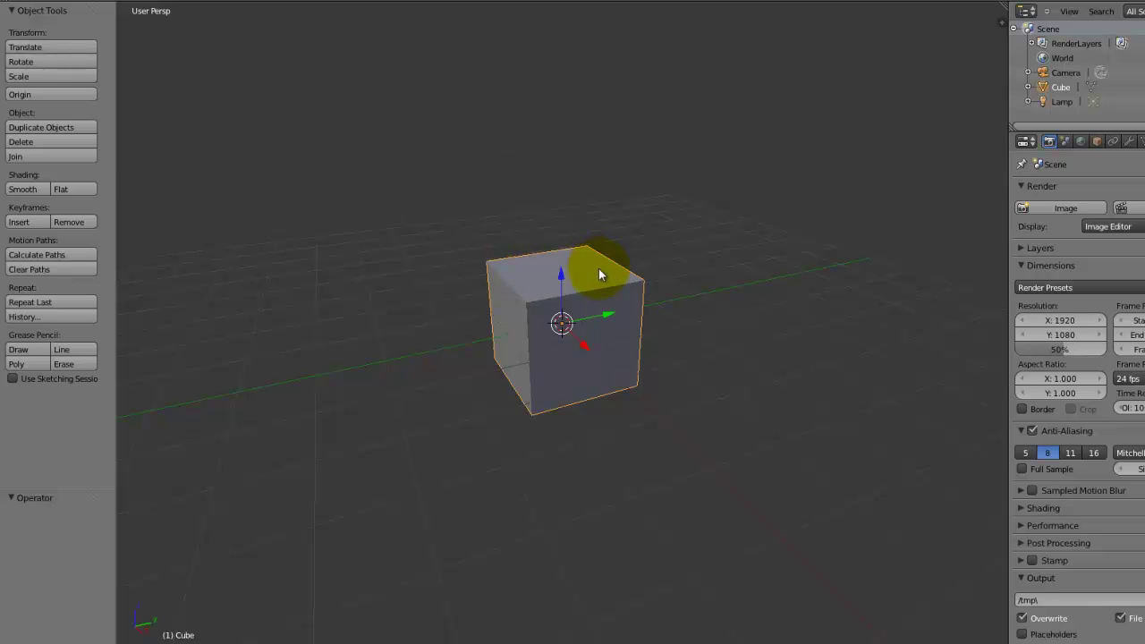
pyautogui.scroll(-4, 598, 269)
pyautogui.scroll(2, 579, 275)
pyautogui.scroll(2, 587, 288)
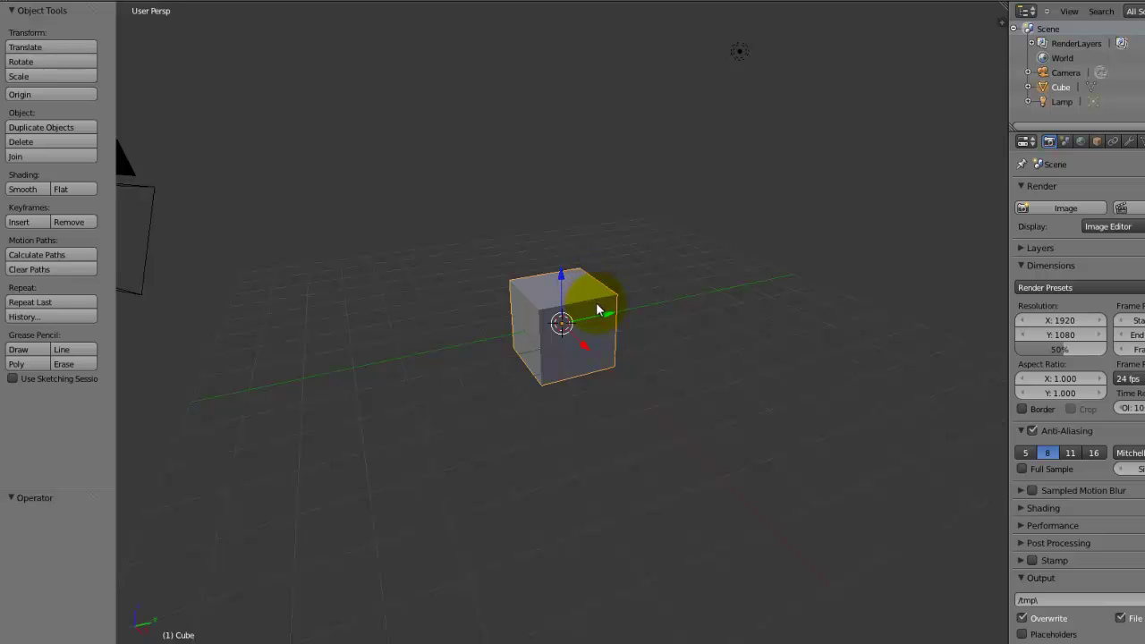
pyautogui.scroll(-3, 592, 299)
pyautogui.scroll(3, 599, 322)
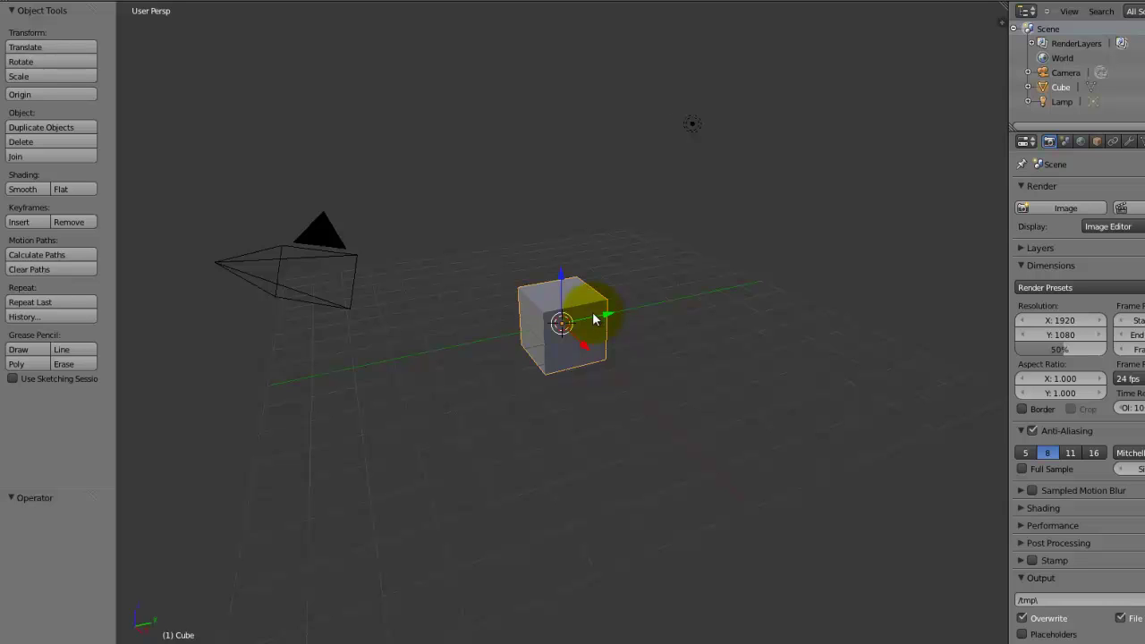
pyautogui.scroll(2, 595, 320)
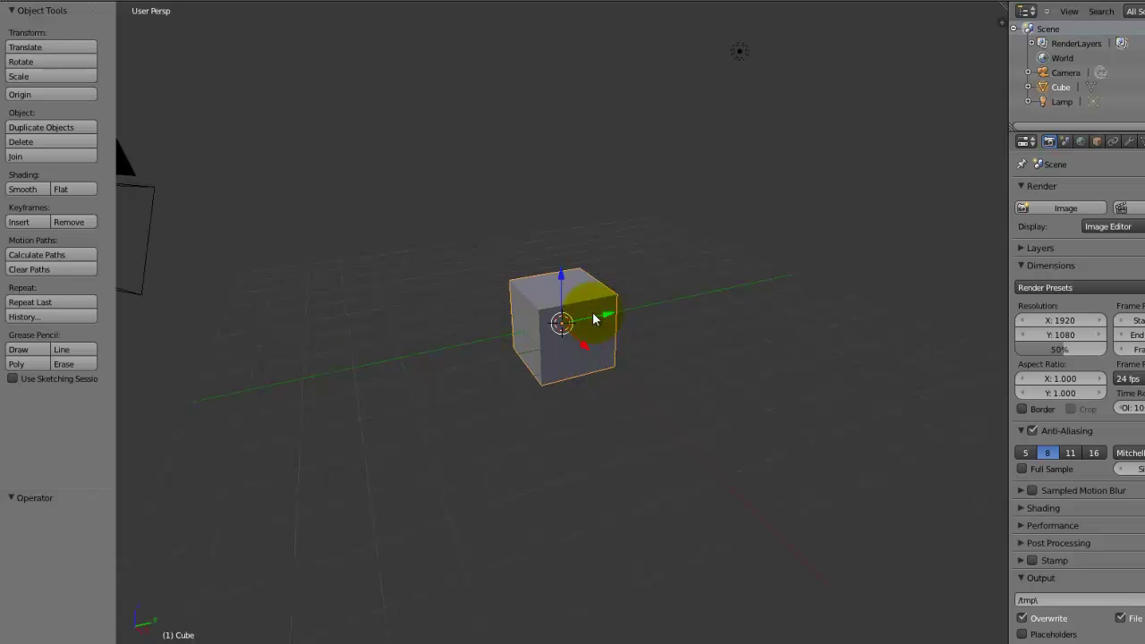
pyautogui.scroll(-1, 595, 319)
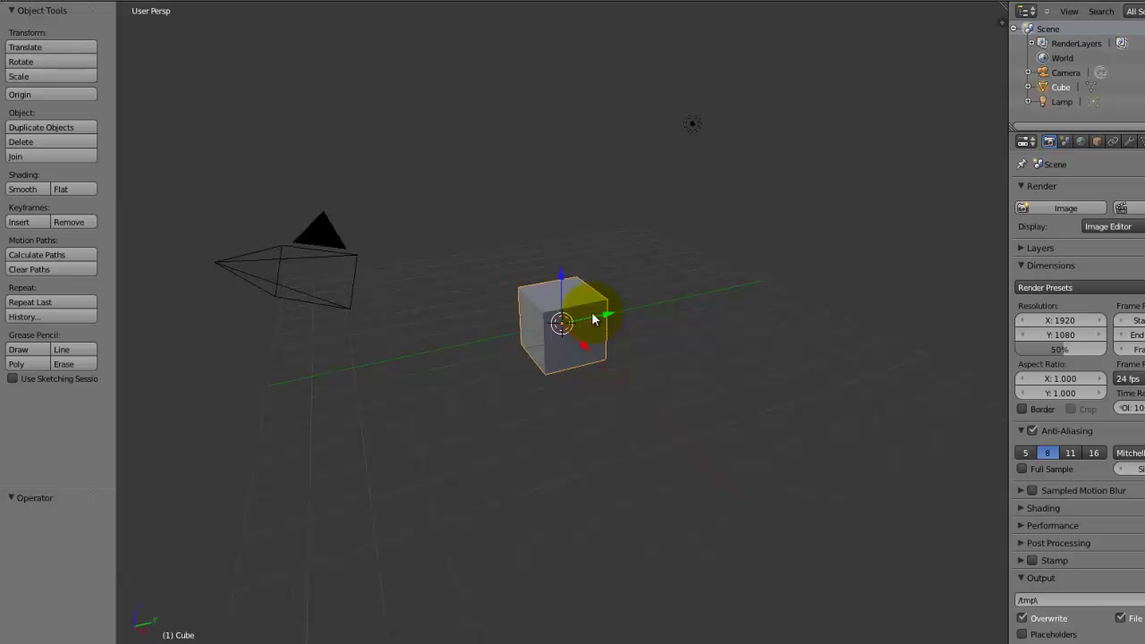
pyautogui.scroll(5, 594, 320)
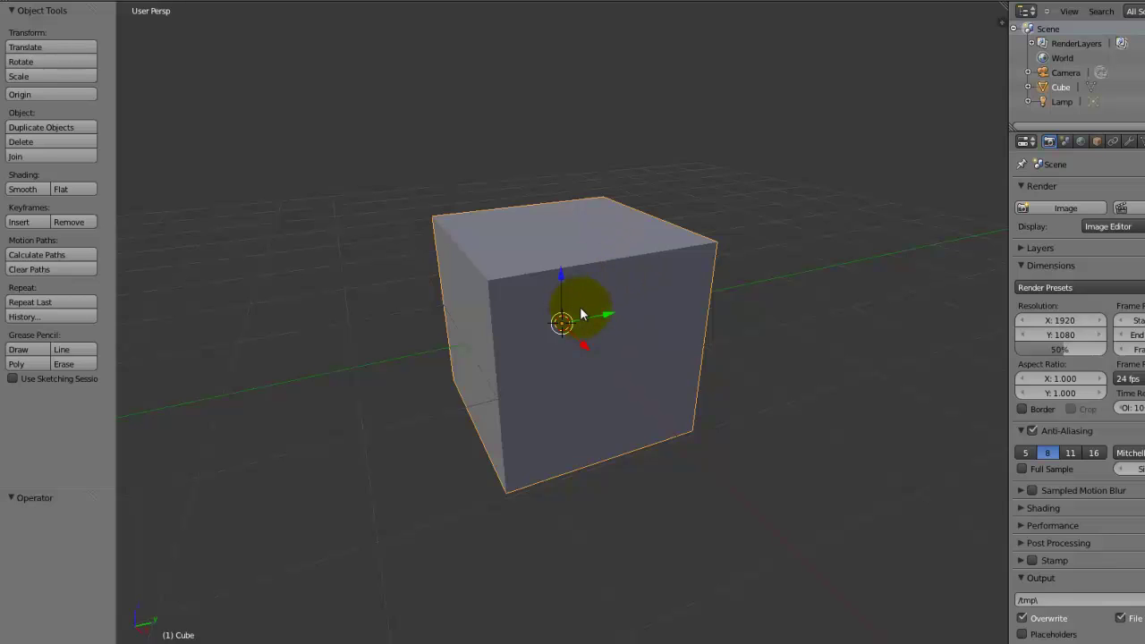
pyautogui.scroll(-3, 580, 314)
pyautogui.scroll(-2, 580, 313)
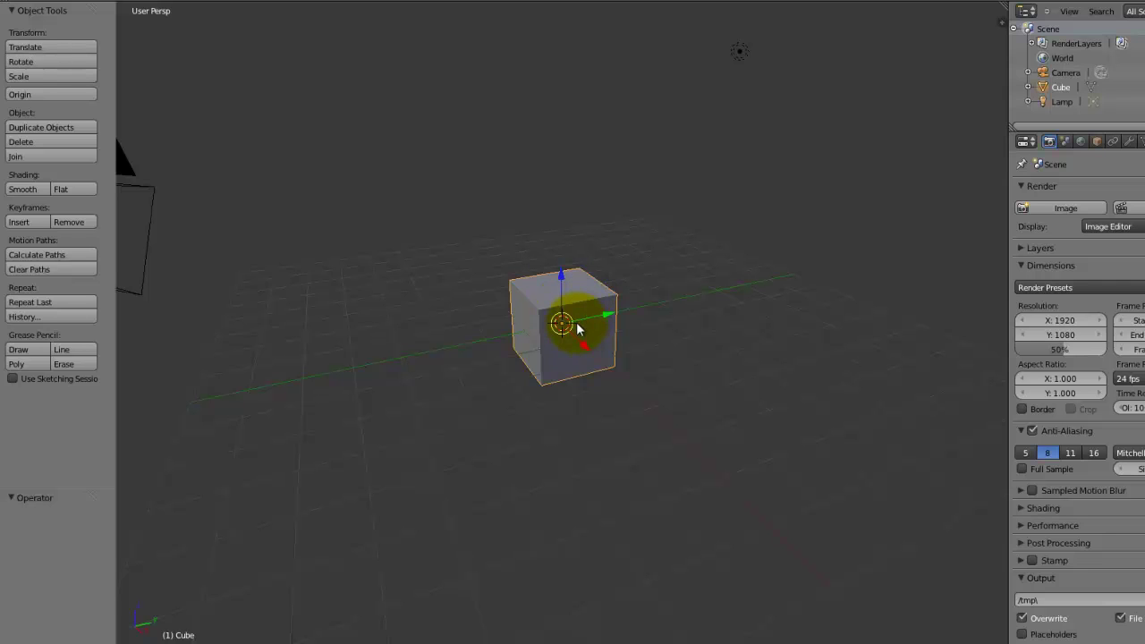
pyautogui.scroll(3, 580, 324)
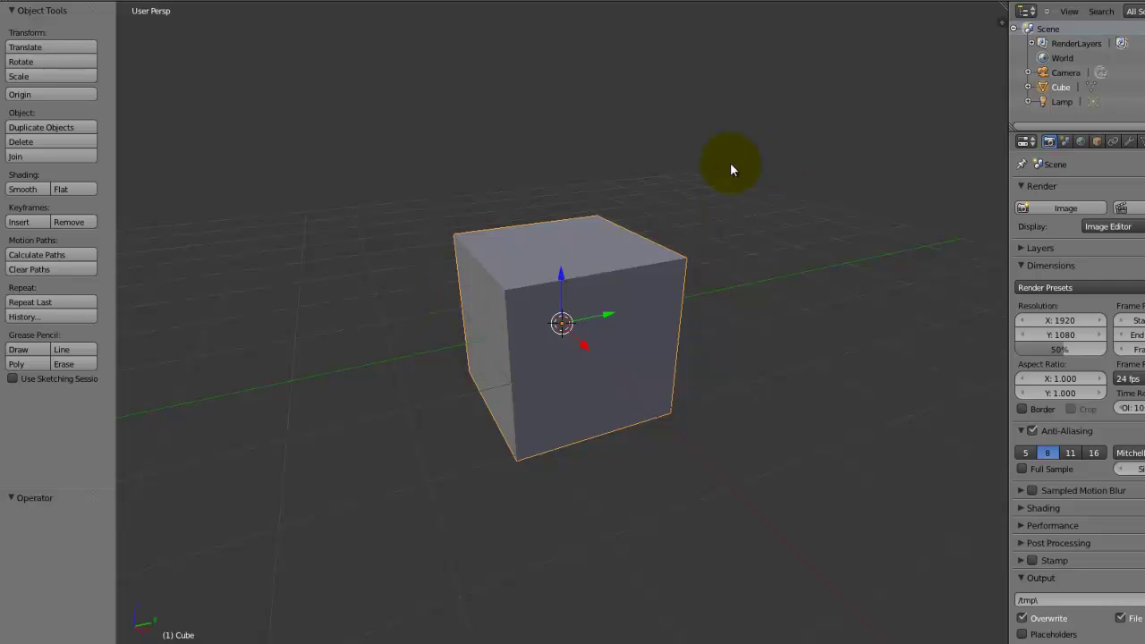
# Enter Edit Mode and select the cube's front-top edge
pyautogui.press('Tab')
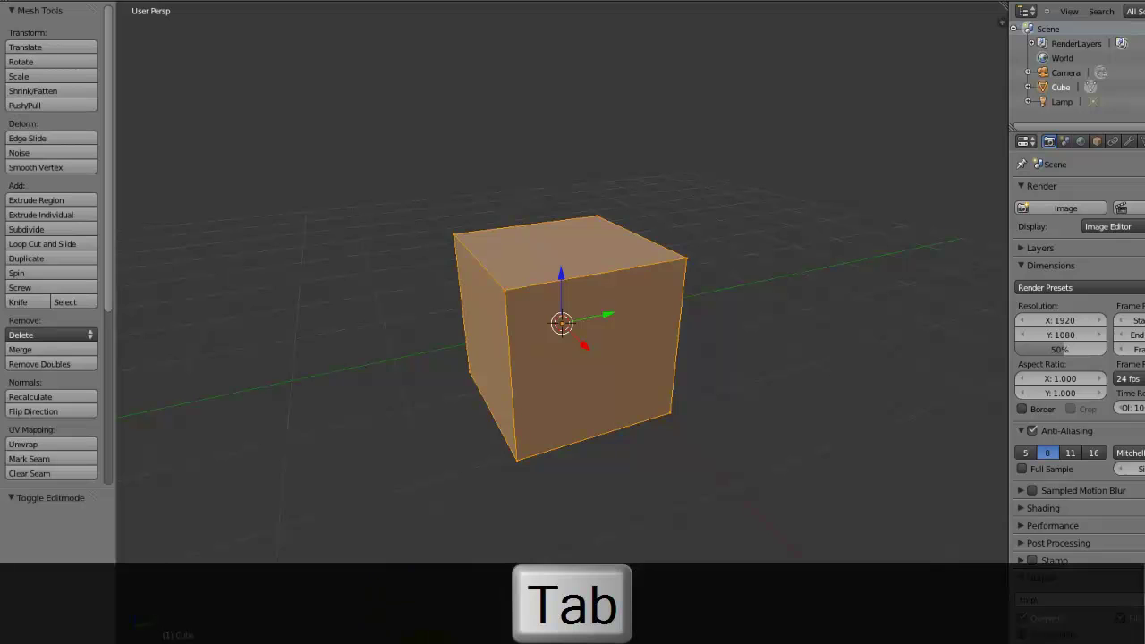
pyautogui.rightClick(555, 285)
pyautogui.moveTo(424, 295); pyautogui.dragTo(486, 332, button='middle')
pyautogui.scroll(4, 528, 339)
pyautogui.moveTo(565, 348); pyautogui.dragTo(527, 338, button='middle')
pyautogui.scroll(-4, 530, 344)
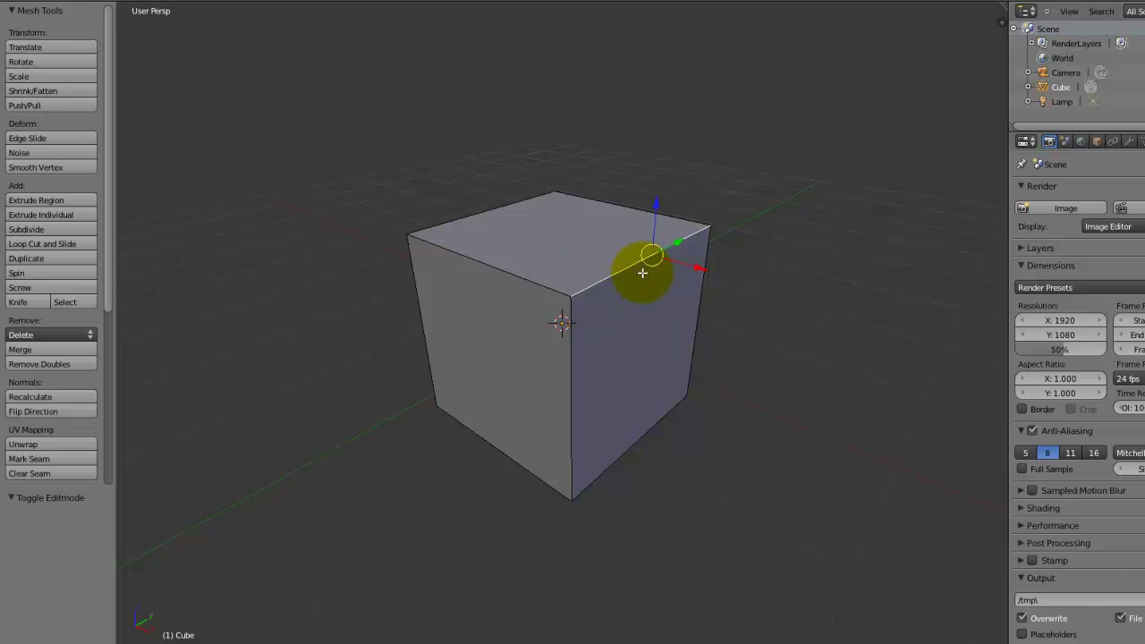
# In Object Mode, add a Bevel modifier with width 0.0200, then delete it
pyautogui.press('Tab')
pyautogui.click(1130, 144)
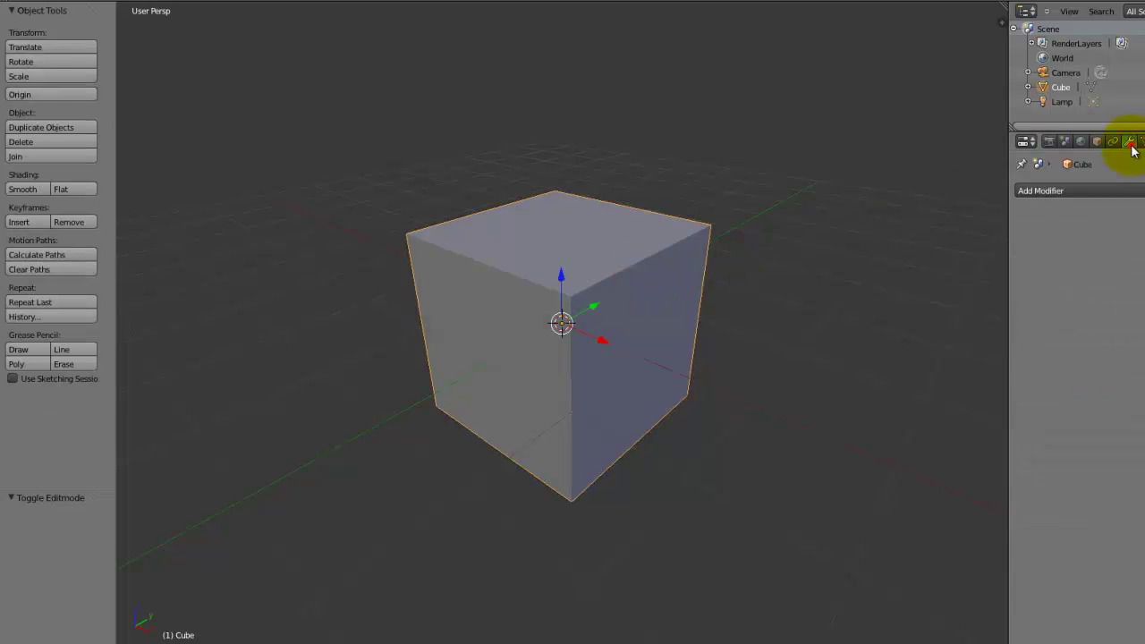
pyautogui.click(1118, 190)
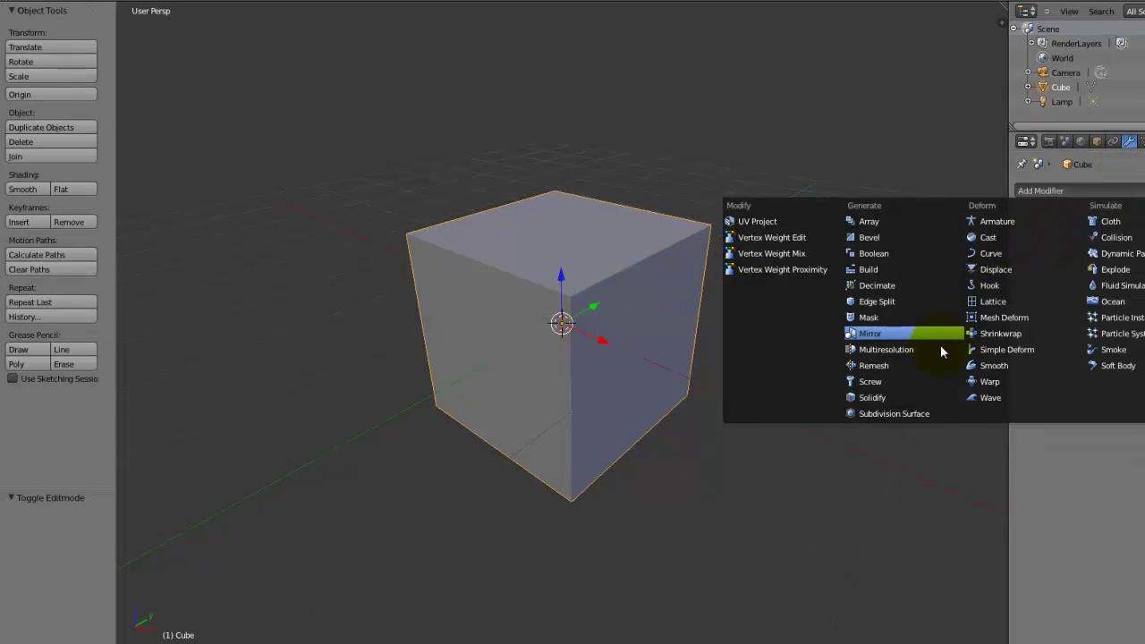
pyautogui.click(899, 237)
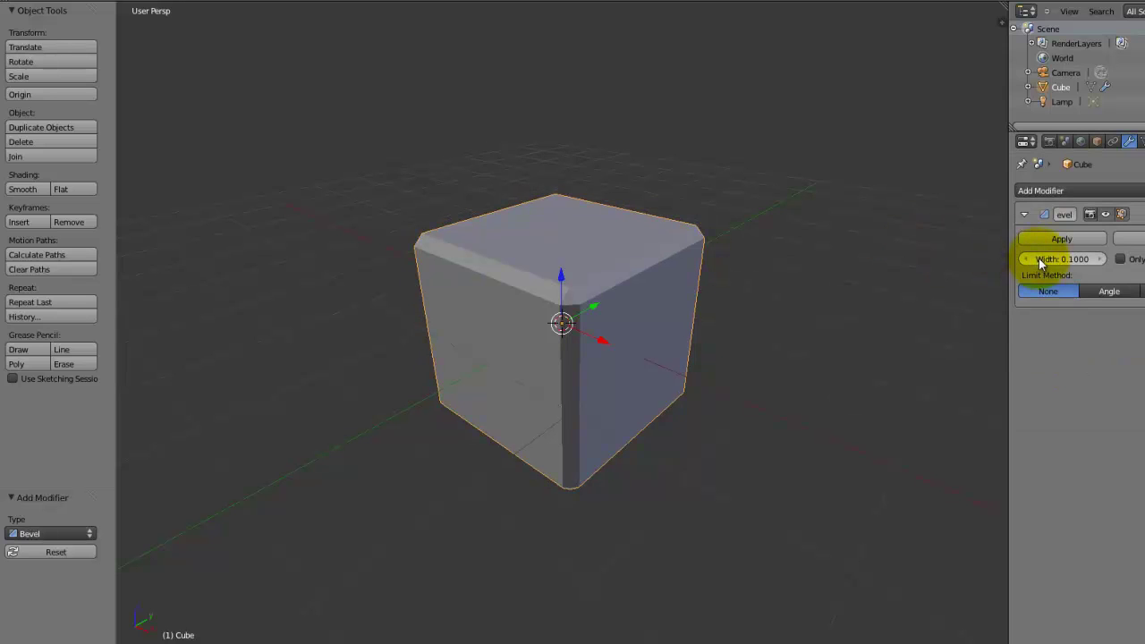
pyautogui.moveTo(1047, 259)
pyautogui.mouseDown()
pyautogui.moveTo(1056, 256)
pyautogui.moveTo(1044, 265)
pyautogui.mouseUp()
pyautogui.hotkey('ctrl', 'x')
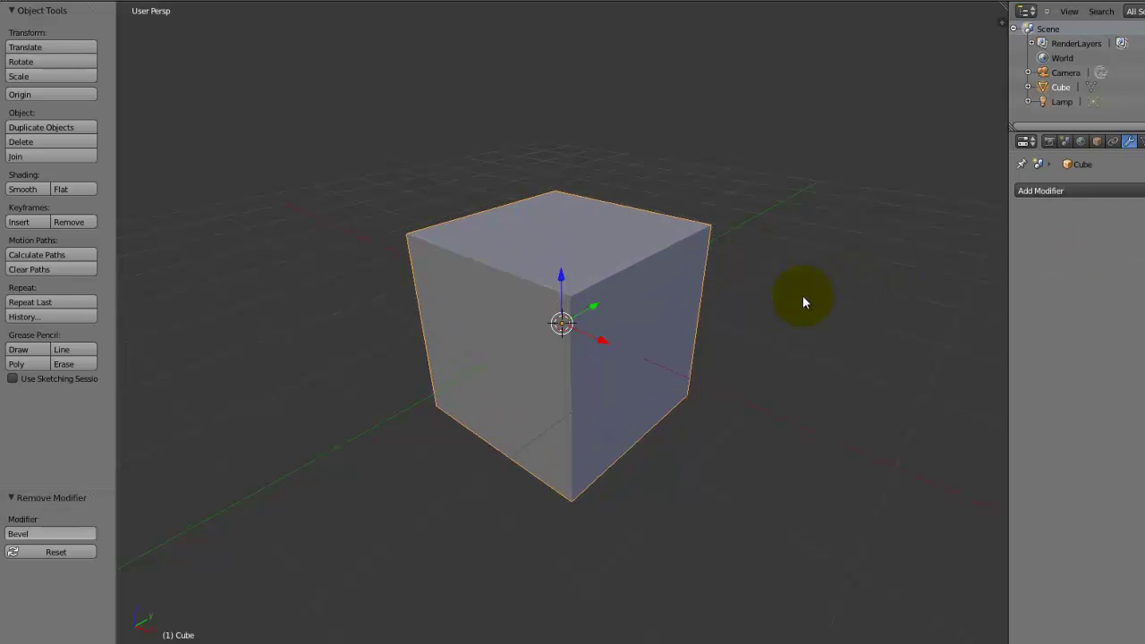
# Back in Edit Mode, bevel the selected top edge from the W specials menu
pyautogui.press('Tab')
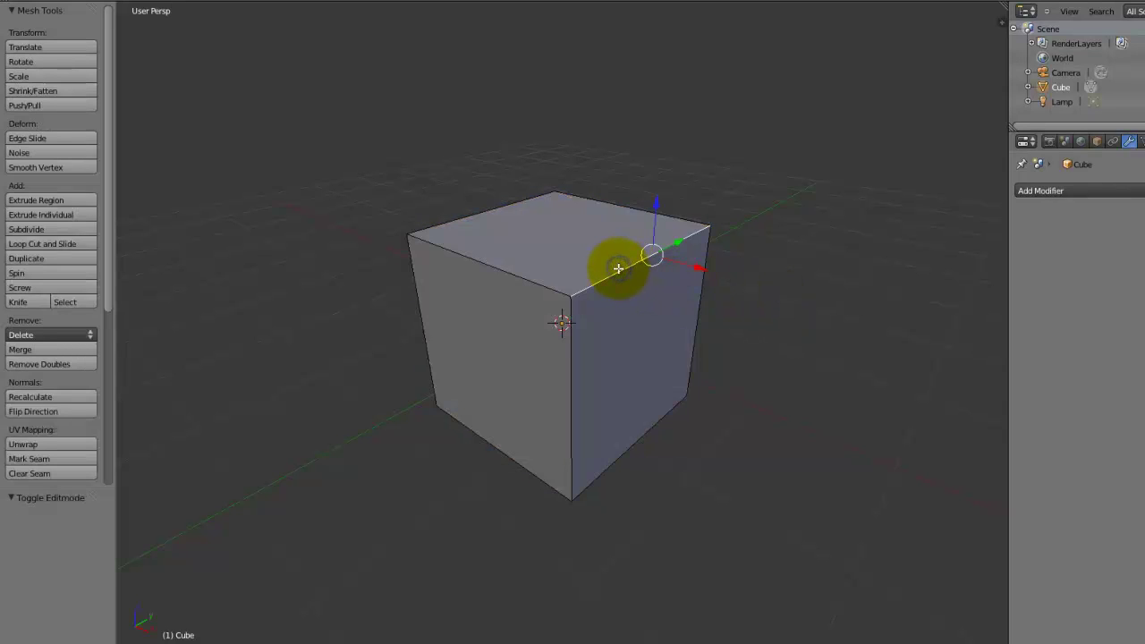
pyautogui.press('w')
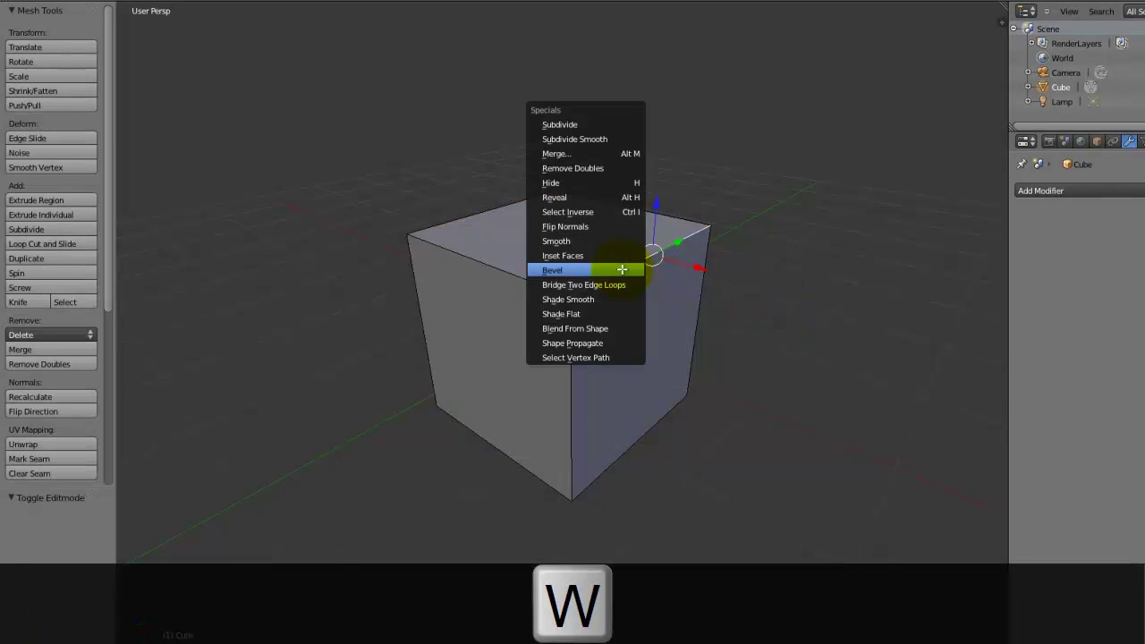
pyautogui.click(621, 270)
pyautogui.moveTo(622, 269); pyautogui.dragTo(688, 272, button='middle')
pyautogui.moveTo(700, 223)
pyautogui.mouseDown(button='middle')
pyautogui.moveTo(685, 248)
pyautogui.moveTo(707, 231)
pyautogui.moveTo(688, 241)
pyautogui.mouseUp(button='middle')
pyautogui.moveTo(591, 210); pyautogui.dragTo(596, 181, button='middle')
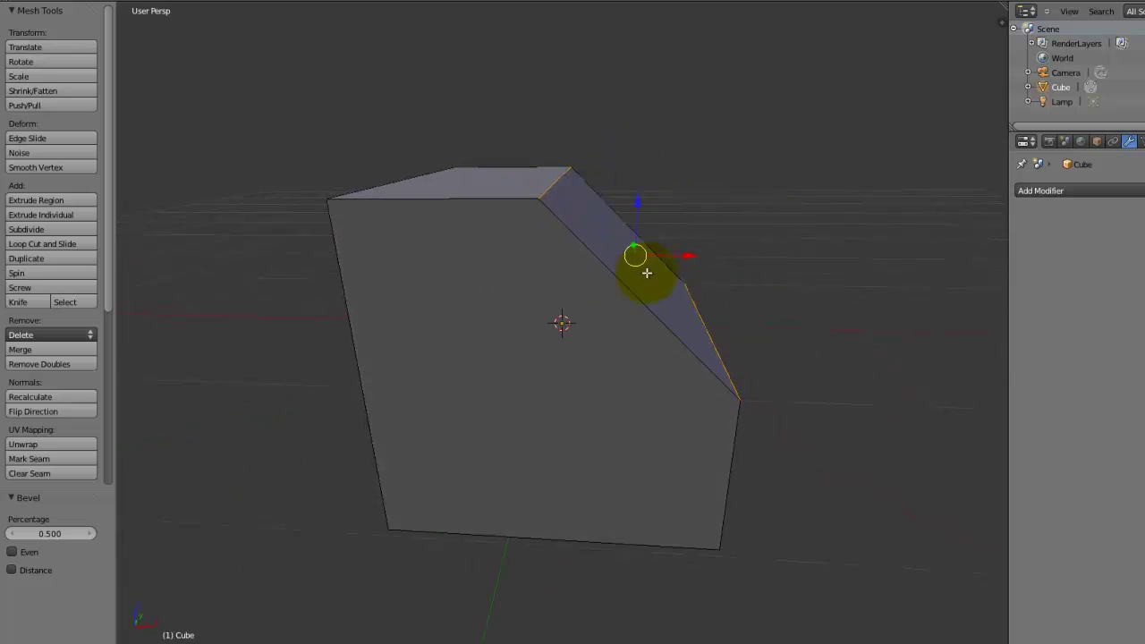
pyautogui.moveTo(593, 311); pyautogui.dragTo(558, 327, button='middle')
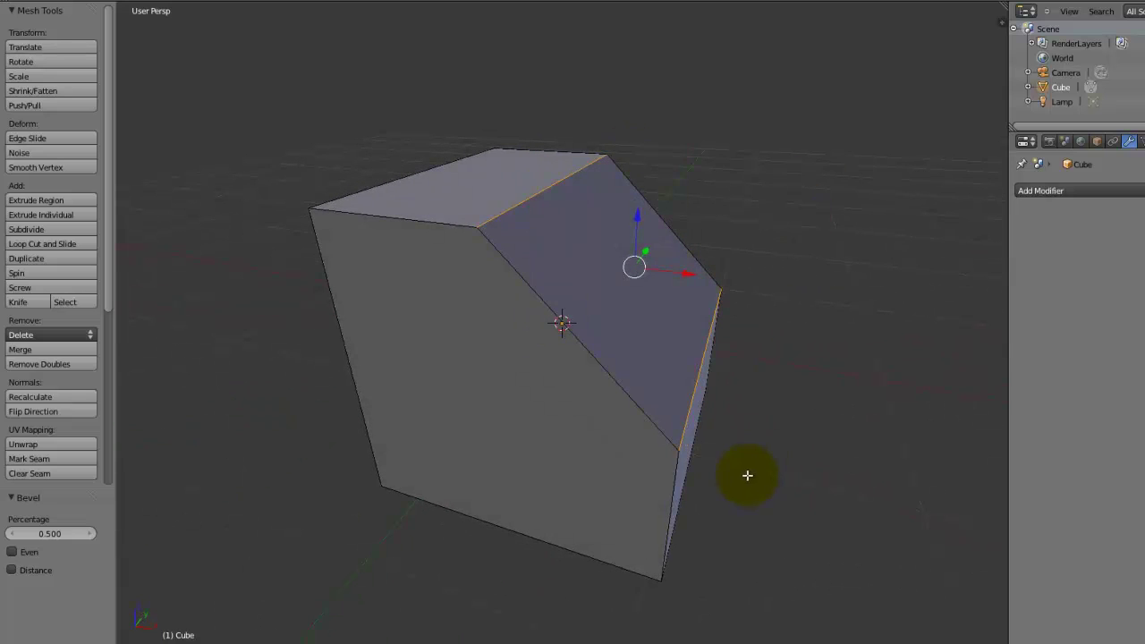
pyautogui.moveTo(743, 473); pyautogui.dragTo(731, 469, button='middle')
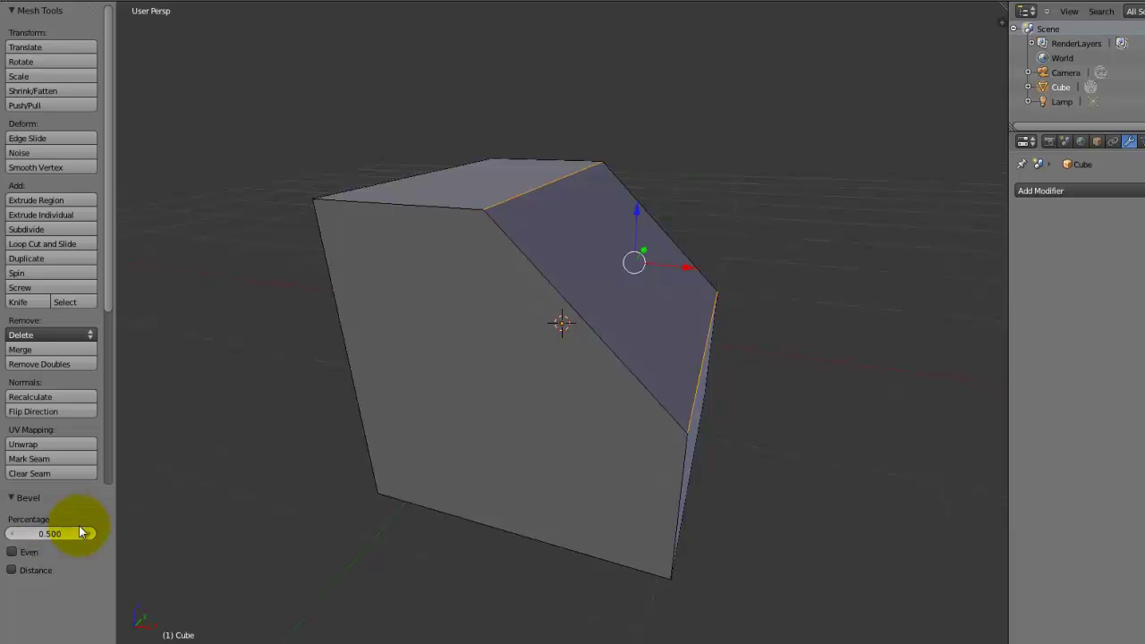
# Adjust the Bevel Percentage in the tool panel, settling on 0.226
pyautogui.press('t')
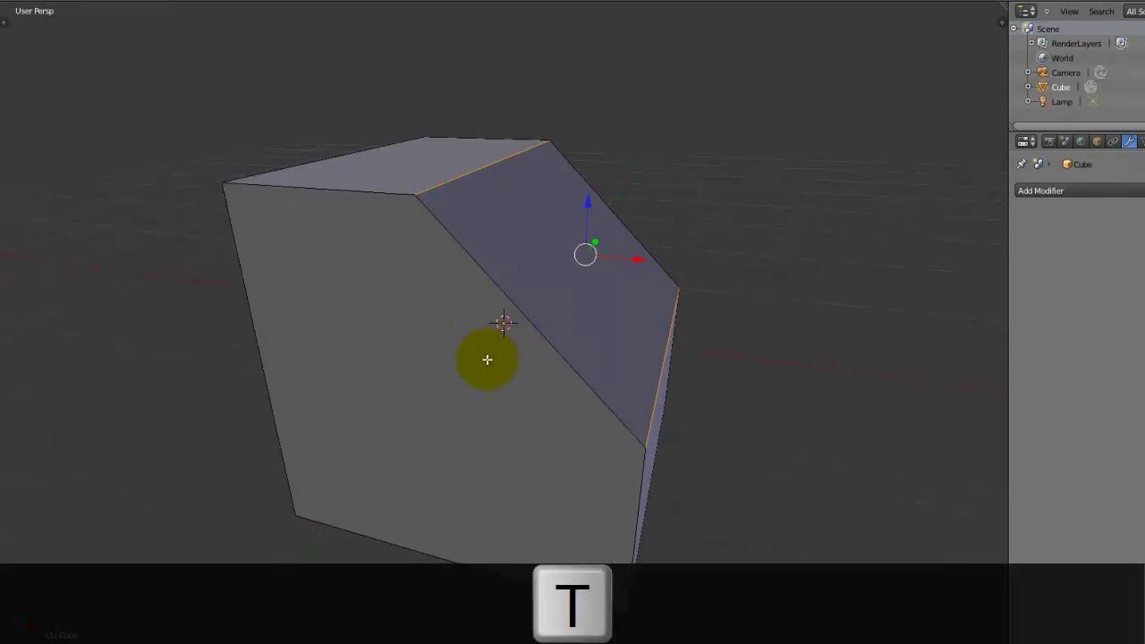
pyautogui.moveTo(51, 532); pyautogui.dragTo(13, 545)
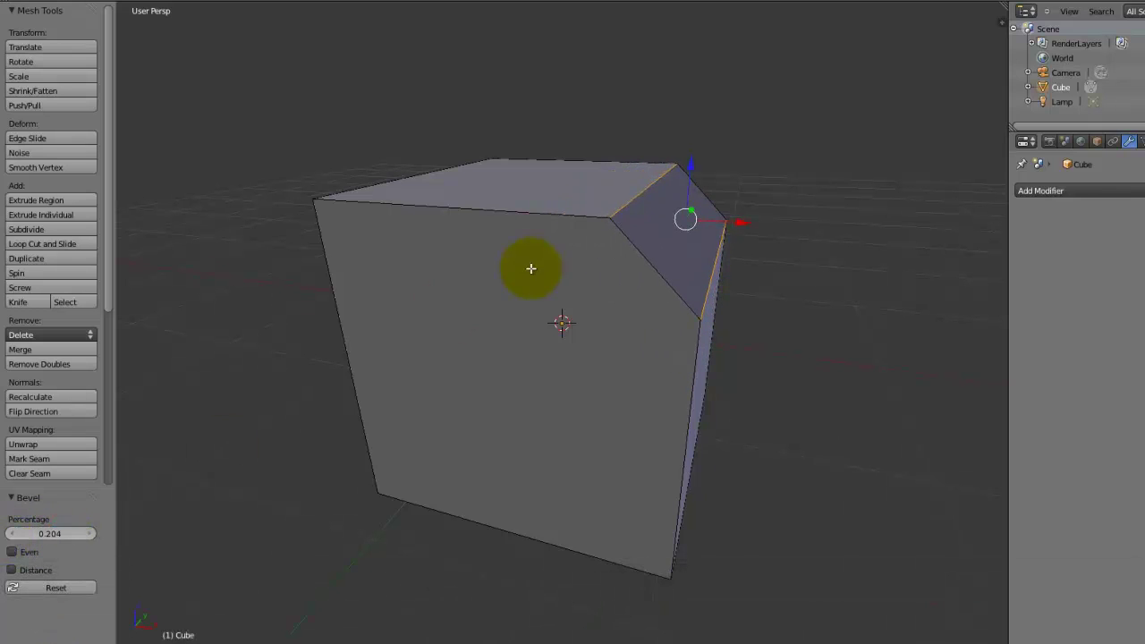
pyautogui.scroll(-2, 537, 268)
pyautogui.moveTo(547, 266); pyautogui.dragTo(566, 265, button='middle')
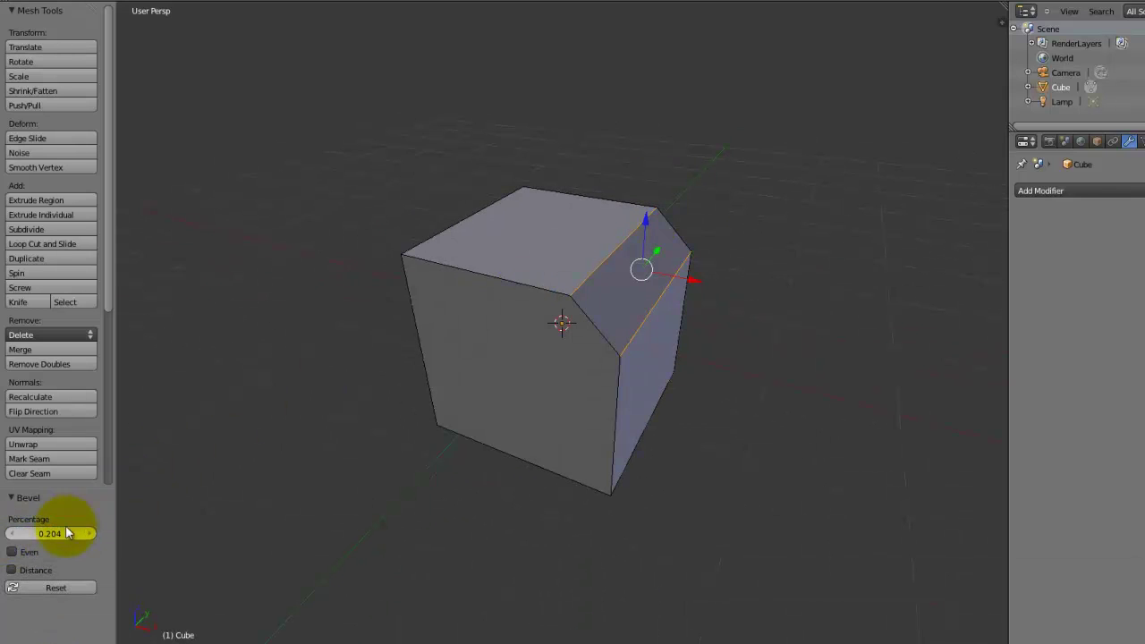
pyautogui.moveTo(62, 529); pyautogui.dragTo(3, 550)
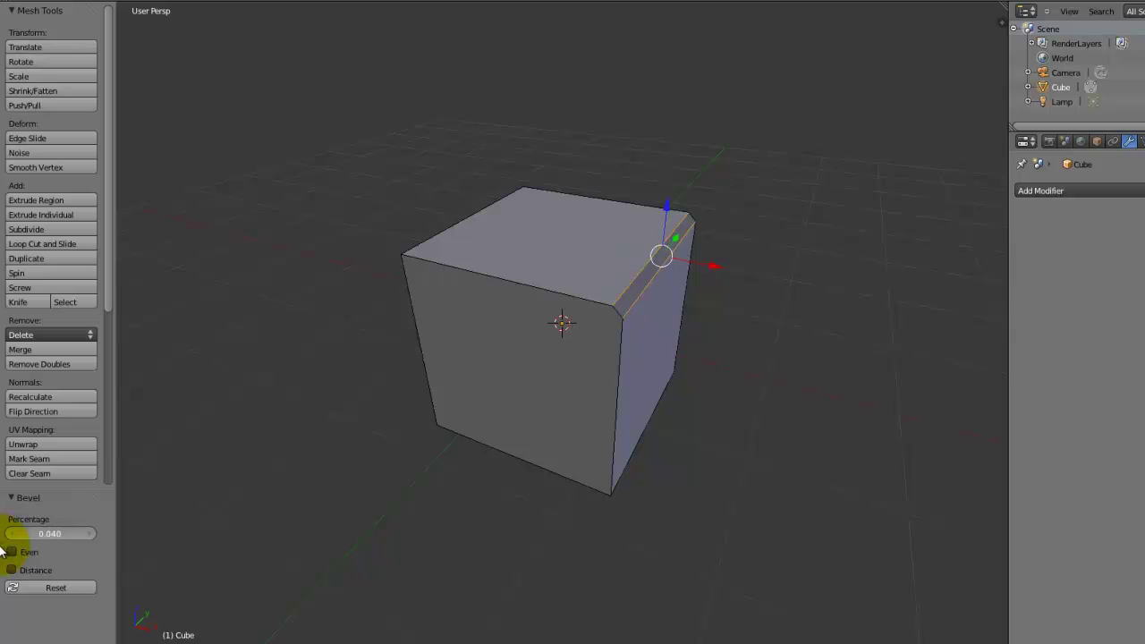
pyautogui.moveTo(667, 313); pyautogui.dragTo(676, 395, button='middle')
pyautogui.scroll(4, 795, 313)
pyautogui.moveTo(63, 528)
pyautogui.mouseDown()
pyautogui.moveTo(385, 523)
pyautogui.moveTo(120, 543)
pyautogui.moveTo(46, 530)
pyautogui.mouseUp()
pyautogui.moveTo(630, 356); pyautogui.dragTo(654, 338, button='middle')
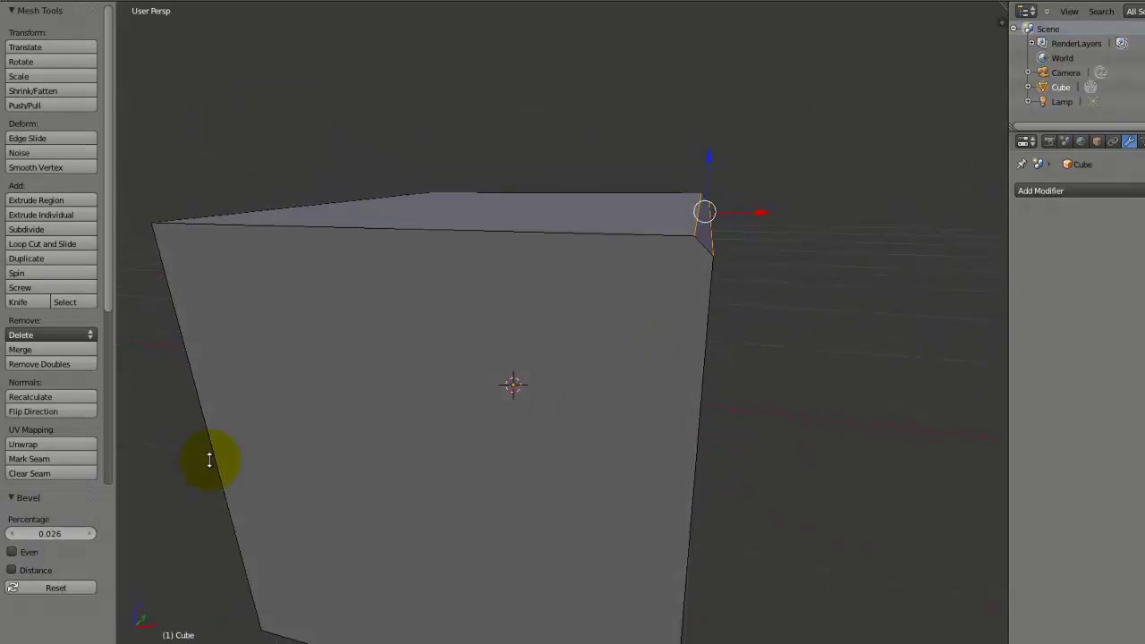
pyautogui.moveTo(8, 540); pyautogui.dragTo(93, 534)
pyautogui.moveTo(378, 424); pyautogui.dragTo(560, 326, button='middle')
# Switch to face selection and try picking the front face and its corner vertices, cancelling a stray move
pyautogui.click(443, 641)
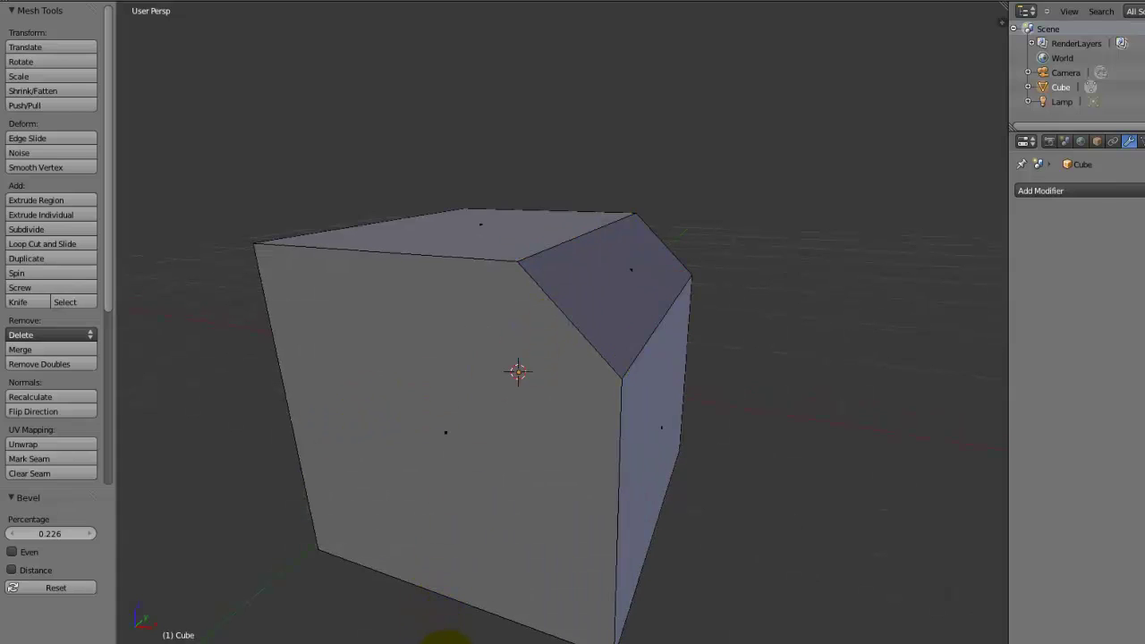
pyautogui.rightClick(466, 443)
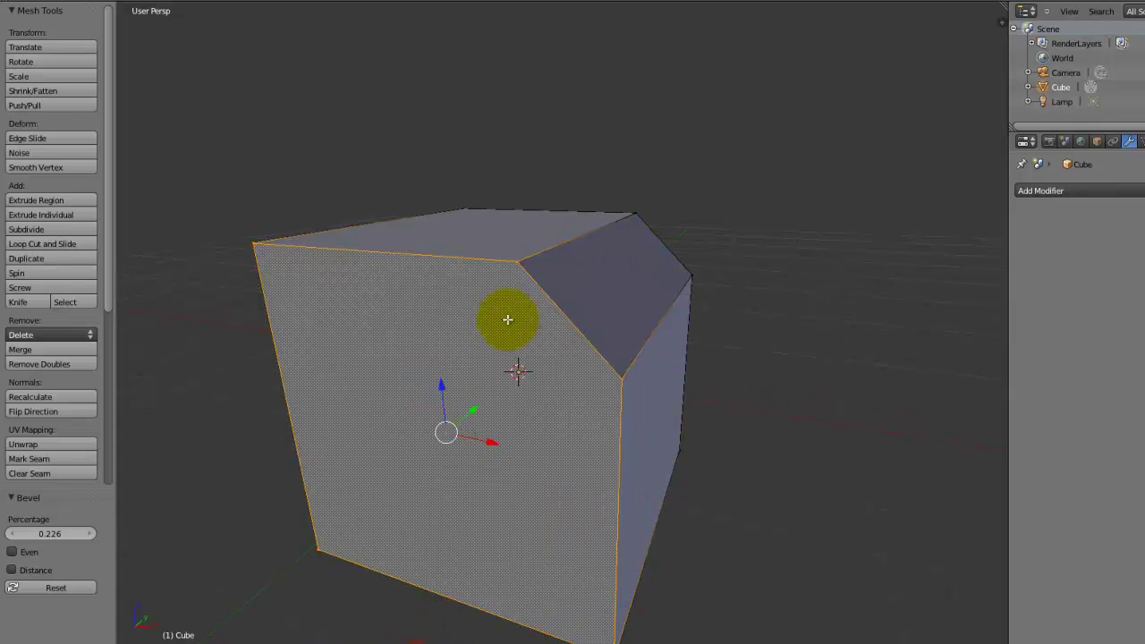
pyautogui.rightClick(519, 263)
pyautogui.scroll(-4, 519, 313)
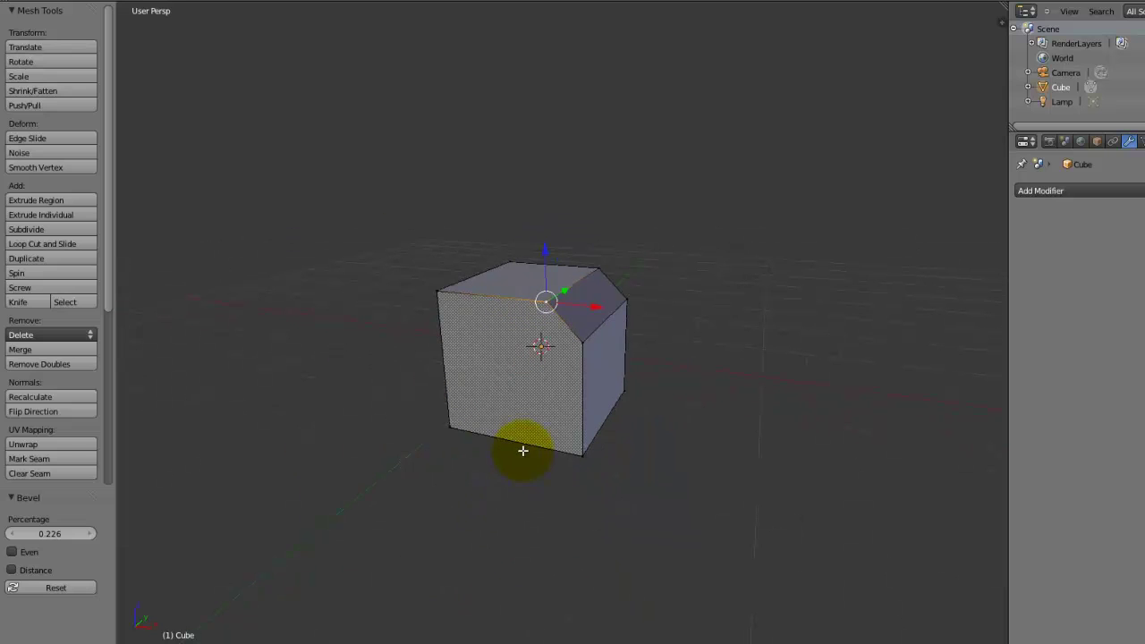
pyautogui.rightClick(573, 436)
pyautogui.rightClick(583, 336)
pyautogui.rightClick(552, 304)
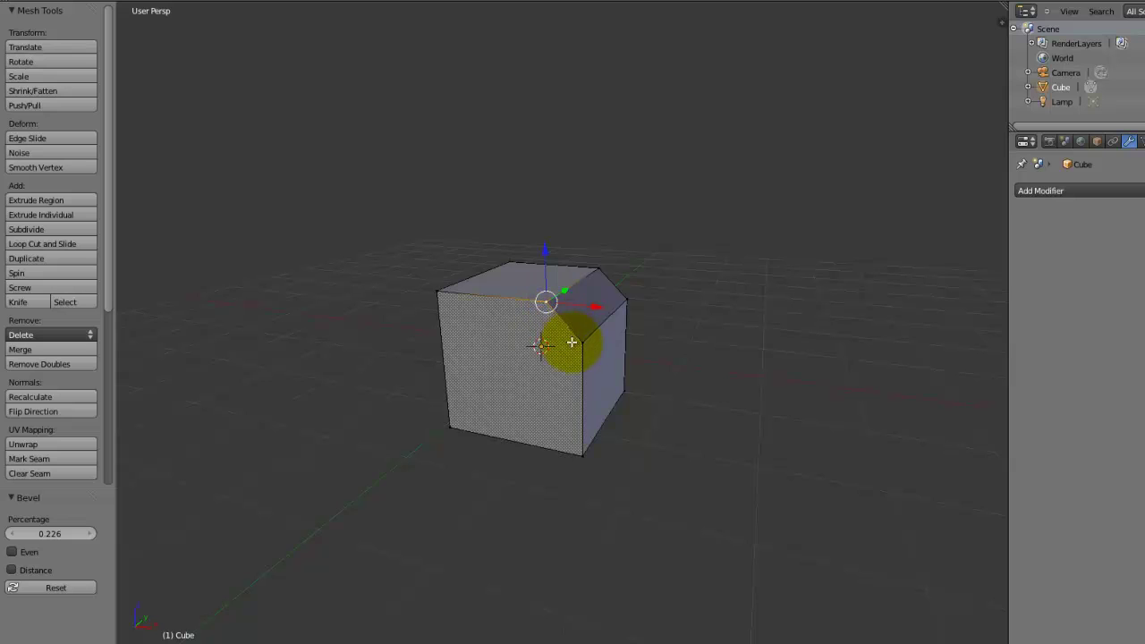
pyautogui.rightClick(580, 342)
pyautogui.rightClick(576, 453)
pyautogui.press('g')
pyautogui.rightClick(481, 440)
# Select the five vertices bounding the front face, including the bevel vertex
pyautogui.rightClick(443, 431)
pyautogui.rightClick(451, 301)
pyautogui.keyDown('shift'); pyautogui.rightClick(548, 304); pyautogui.keyUp('shift')
pyautogui.keyDown('shift'); pyautogui.rightClick(580, 343); pyautogui.keyUp('shift')
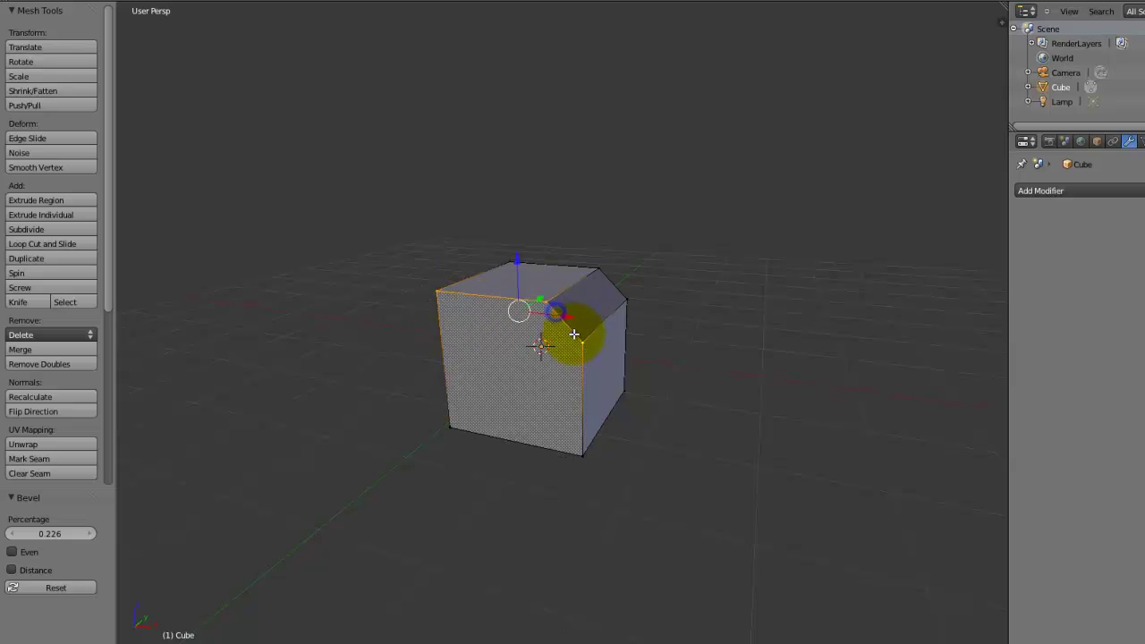
pyautogui.keyDown('shift'); pyautogui.rightClick(577, 453); pyautogui.keyUp('shift')
pyautogui.keyDown('shift'); pyautogui.rightClick(438, 426); pyautogui.keyUp('shift')
pyautogui.moveTo(435, 424); pyautogui.dragTo(712, 439, button='middle')
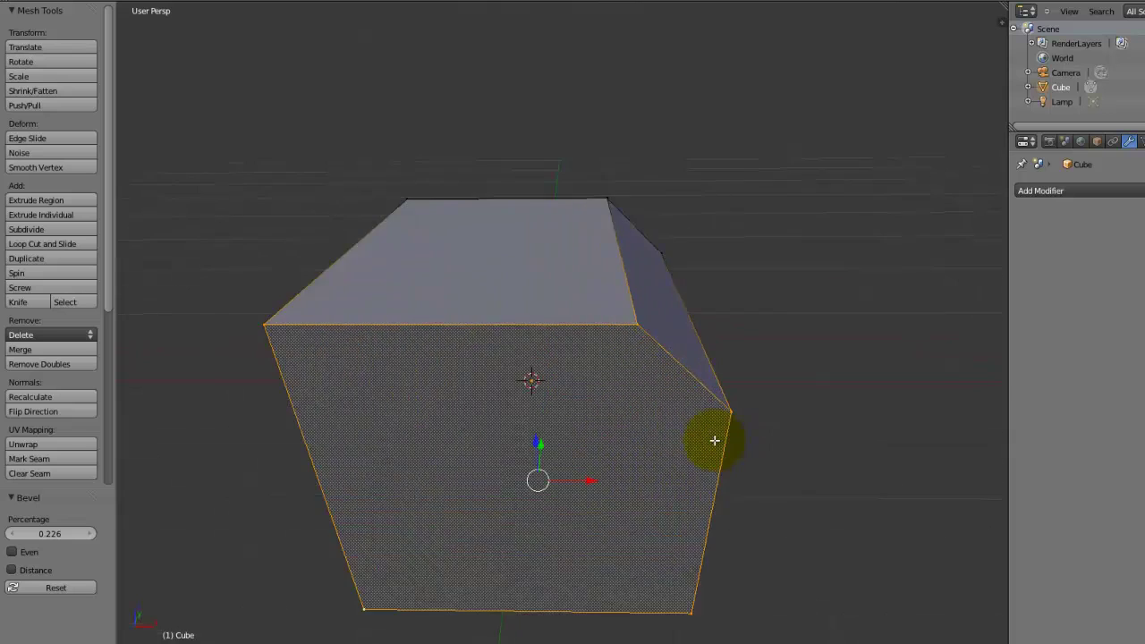
pyautogui.moveTo(714, 441); pyautogui.dragTo(644, 418, button='middle')
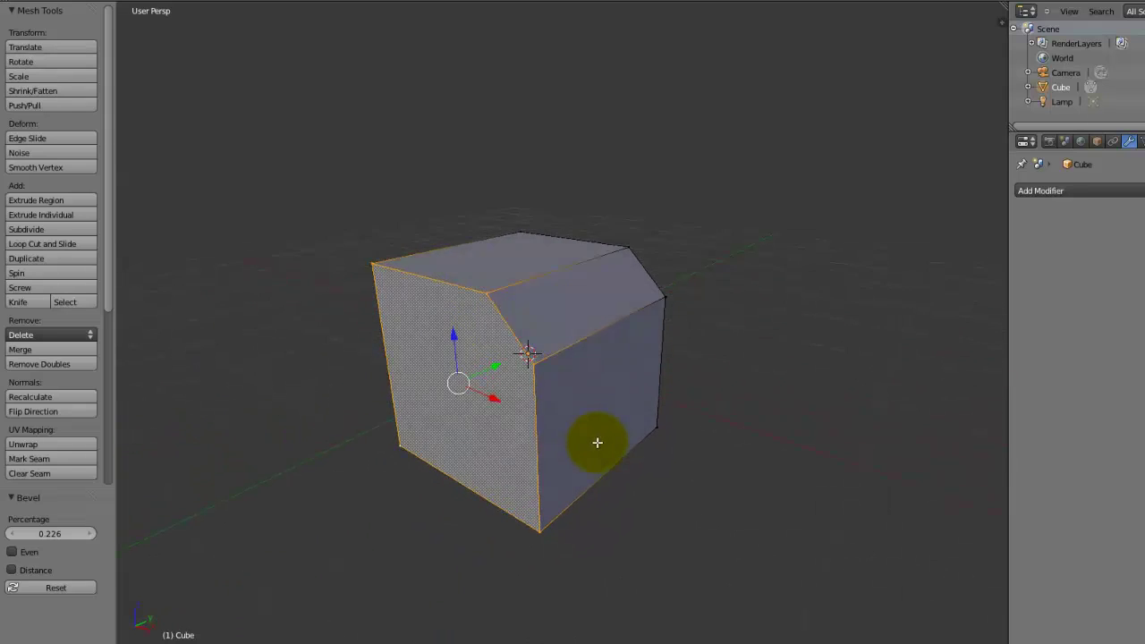
pyautogui.moveTo(592, 461); pyautogui.dragTo(676, 454, button='middle')
# Inset the front face by extruding in place and scaling to 0.729, then 0.625
pyautogui.press('e')
pyautogui.rightClick(729, 491)
pyautogui.press('s')
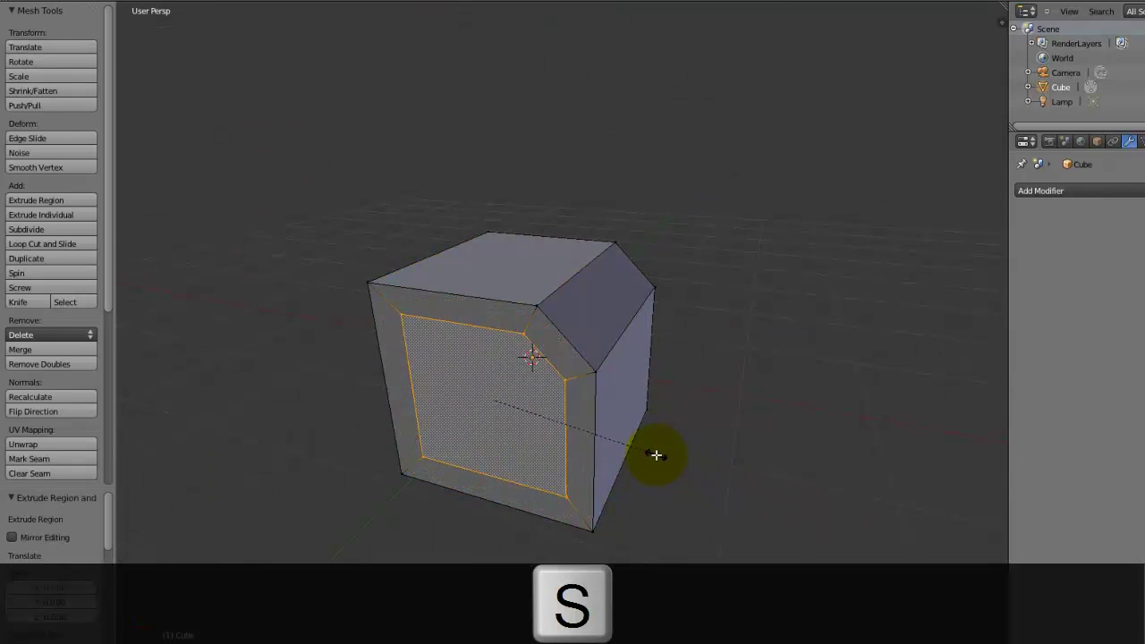
pyautogui.click(656, 456)
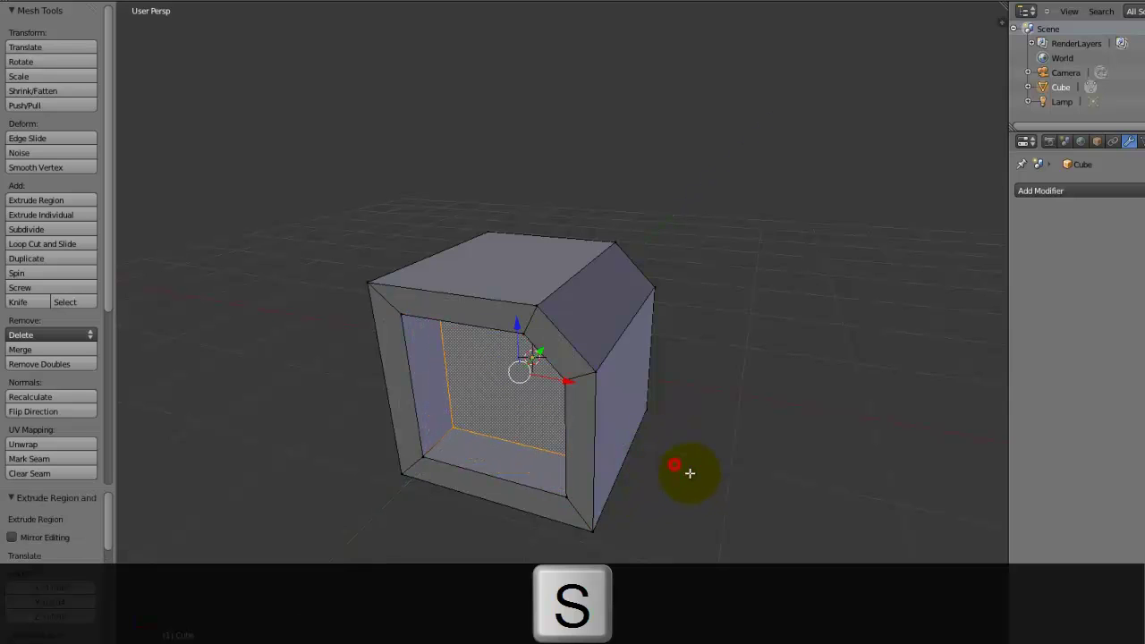
pyautogui.press('s')
pyautogui.click(629, 441)
# Extrude the inner face outward 1.447 into a protruding block and return to Object Mode
pyautogui.press('e')
pyautogui.click(544, 555)
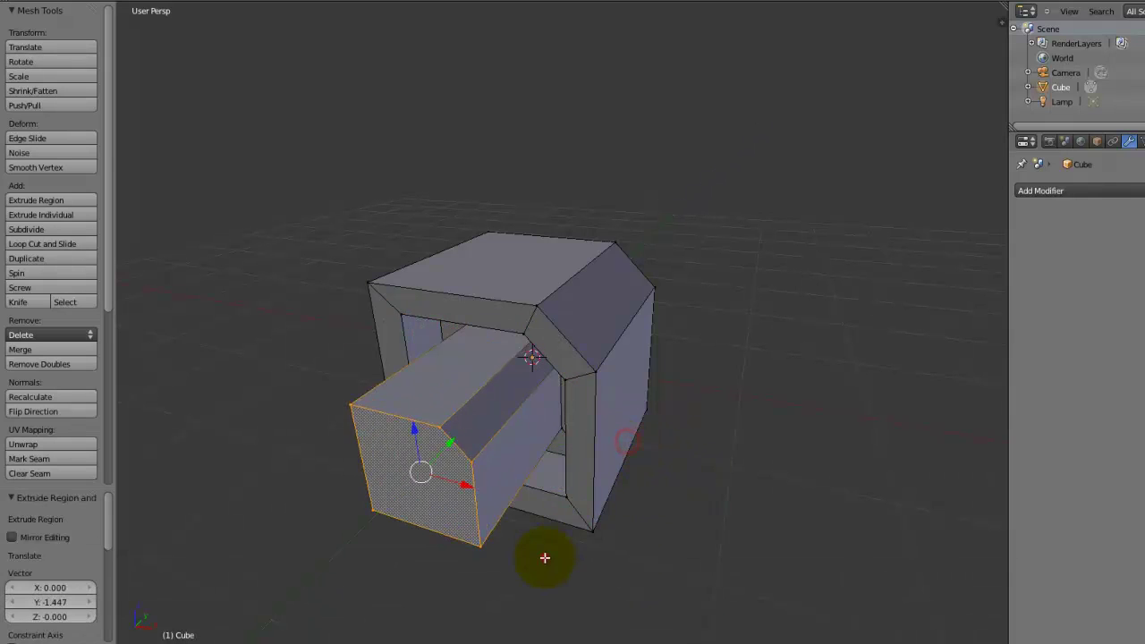
pyautogui.moveTo(544, 554); pyautogui.dragTo(511, 558, button='middle')
pyautogui.press('Tab')
# Reload the start-up file to get a fresh default cube
pyautogui.hotkey('ctrl', 'n')
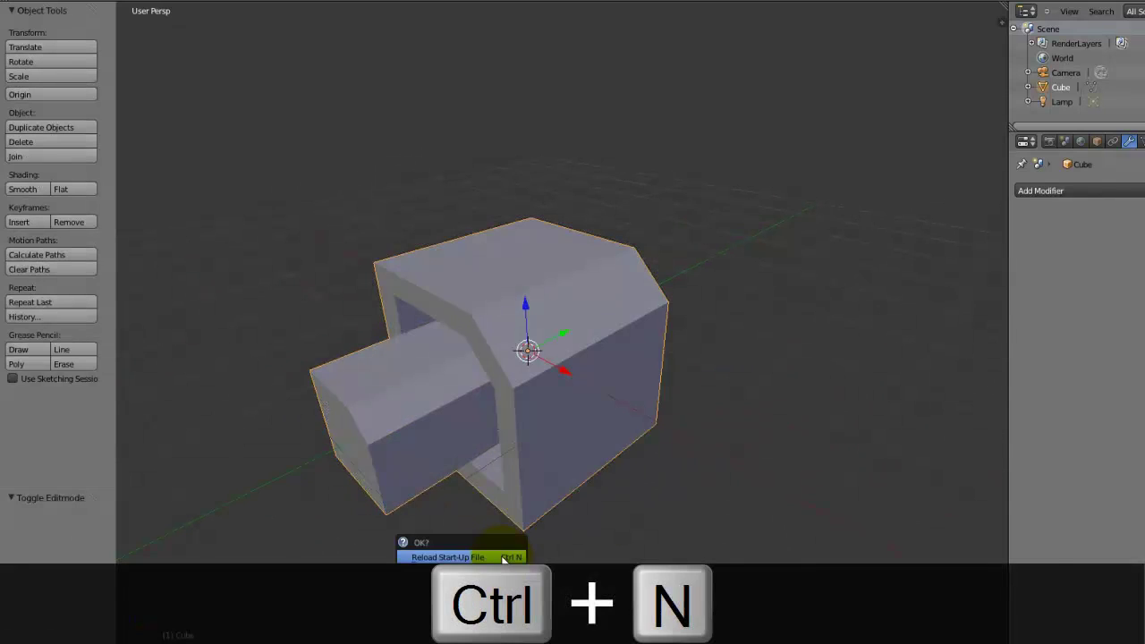
pyautogui.click(506, 551)
pyautogui.moveTo(528, 362); pyautogui.dragTo(585, 370, button='middle')
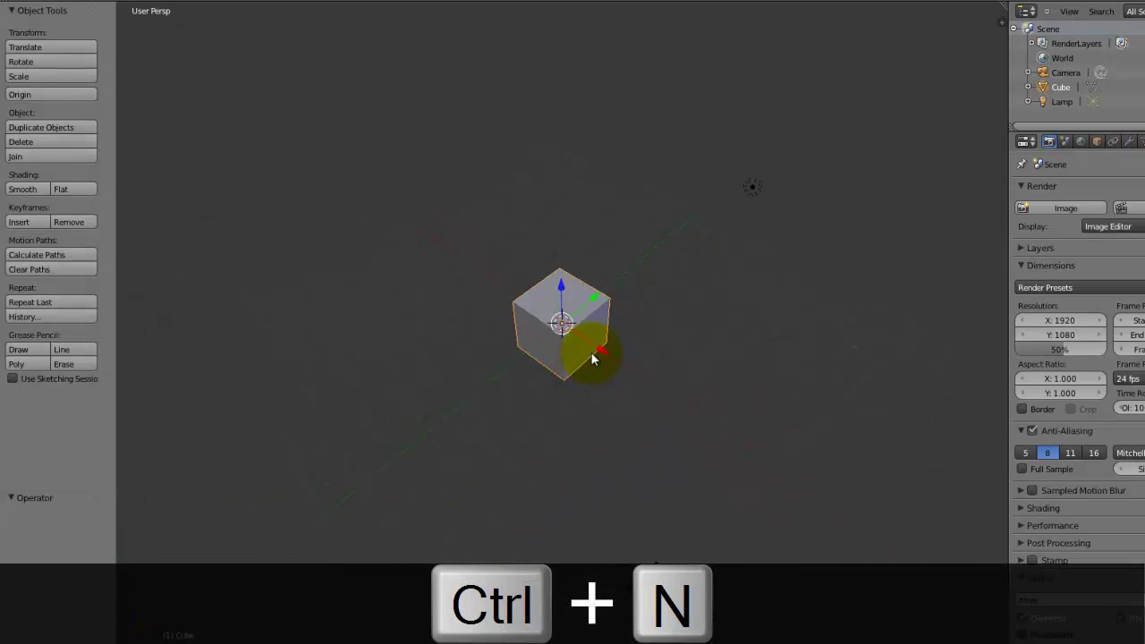
pyautogui.scroll(4, 572, 360)
# In Edit Mode, bevel one upper edge of the cube at 0.500, then select its front face
pyautogui.press('Tab')
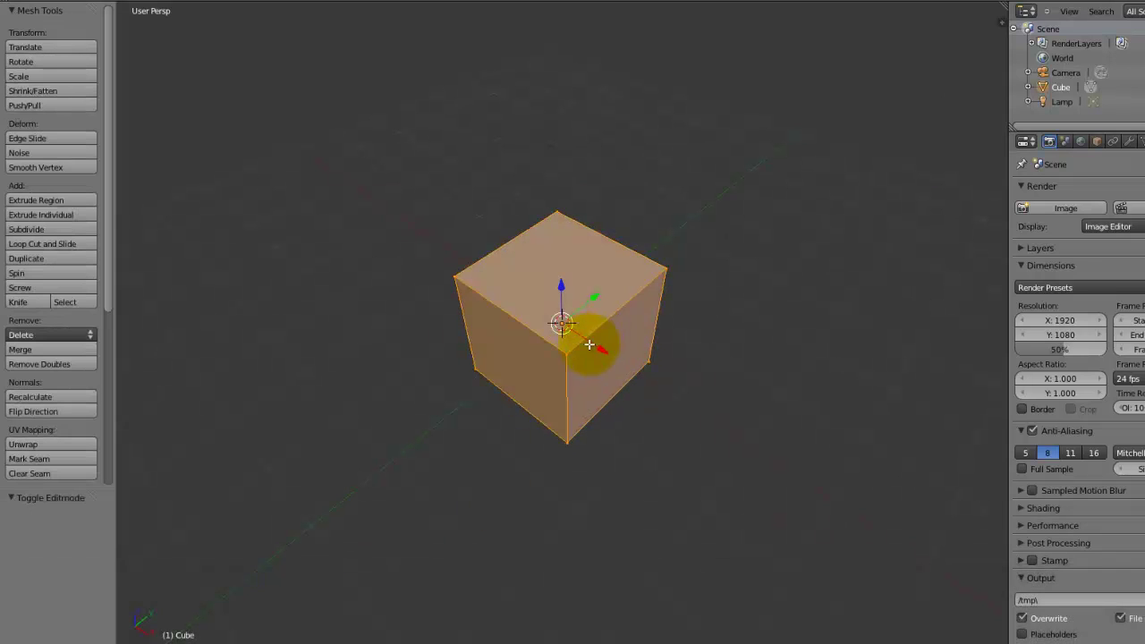
pyautogui.rightClick(591, 340)
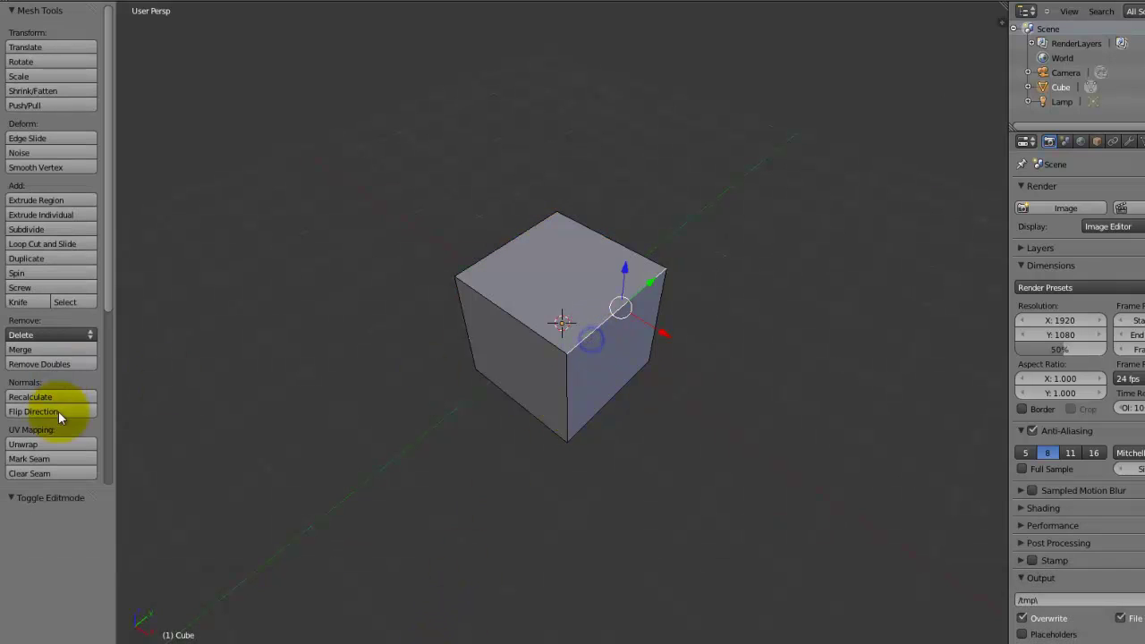
pyautogui.press('w')
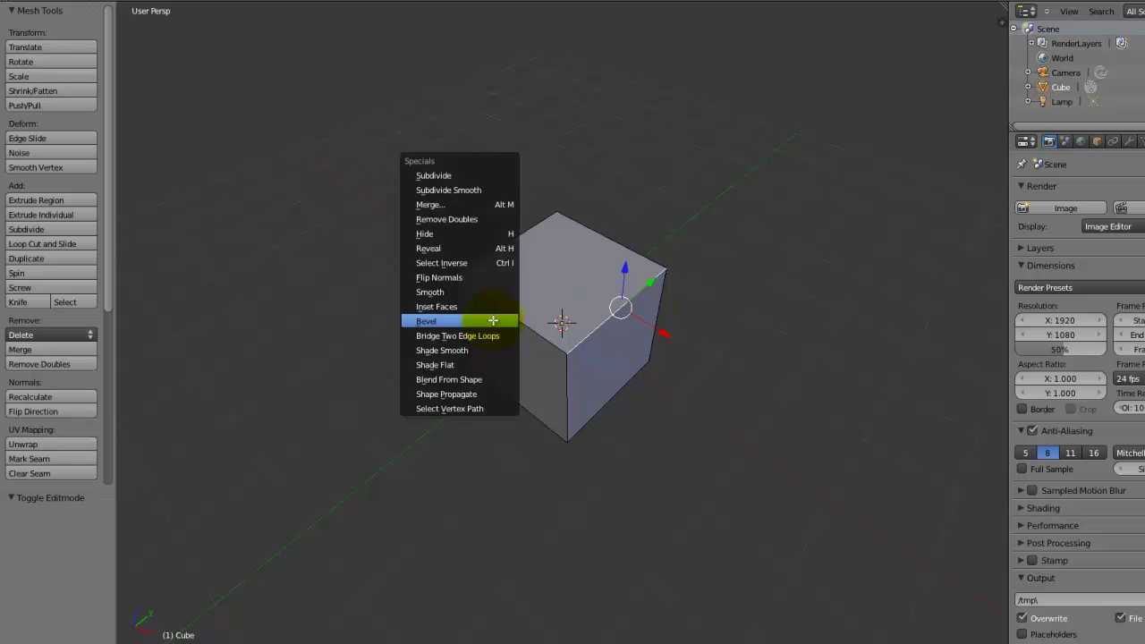
pyautogui.click(493, 320)
pyautogui.moveTo(385, 349); pyautogui.dragTo(430, 352, button='middle')
pyautogui.scroll(3, 475, 358)
pyautogui.moveTo(514, 365); pyautogui.dragTo(519, 333, button='middle')
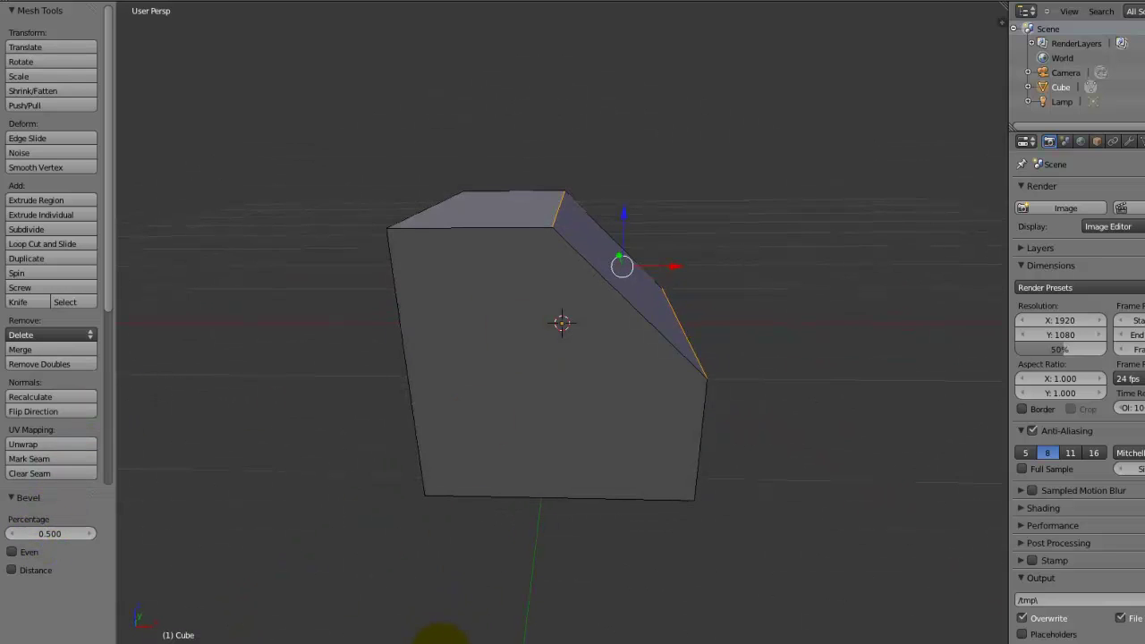
pyautogui.rightClick(526, 438)
pyautogui.moveTo(520, 436)
pyautogui.mouseDown(button='middle')
pyautogui.moveTo(466, 409)
pyautogui.moveTo(442, 435)
pyautogui.moveTo(434, 463)
pyautogui.moveTo(471, 528)
pyautogui.moveTo(536, 408)
pyautogui.moveTo(506, 429)
pyautogui.mouseUp(button='middle')
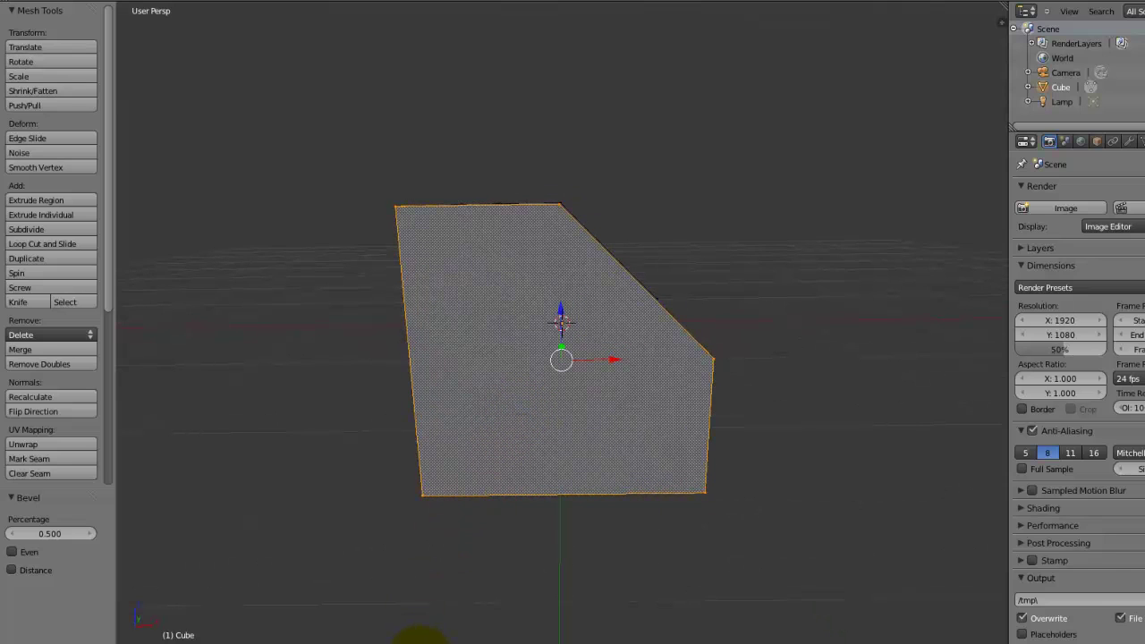
pyautogui.moveTo(420, 640); pyautogui.dragTo(465, 502, button='middle')
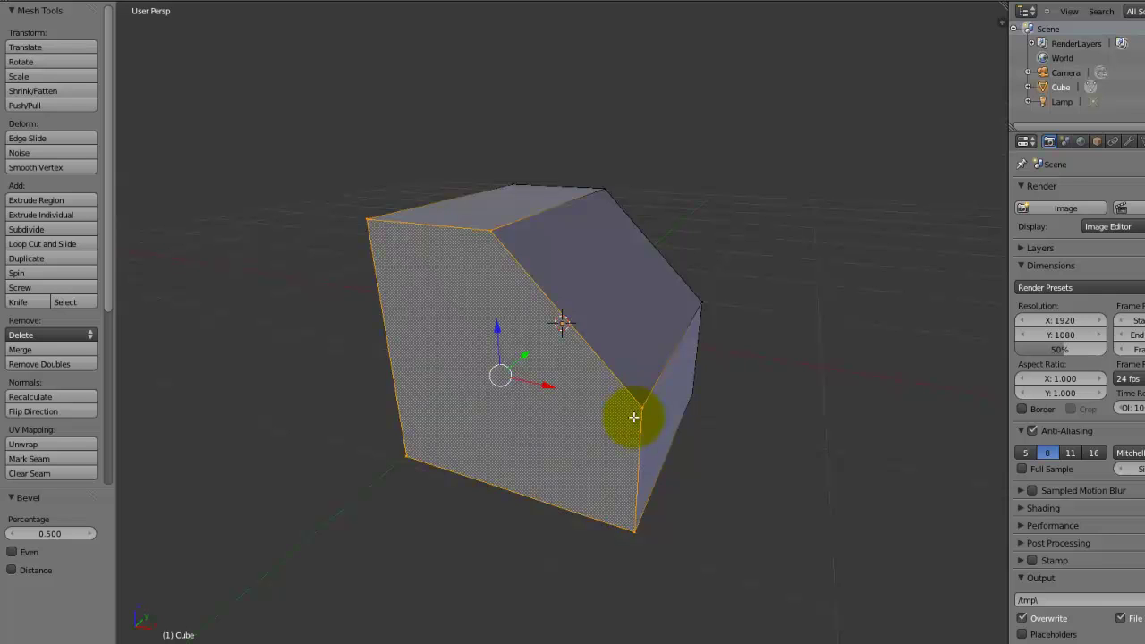
# Deselect everything and add a Ctrl+R loop cut across the cube
pyautogui.press('a')
pyautogui.moveTo(529, 448); pyautogui.dragTo(562, 335, button='middle')
pyautogui.hotkey('ctrl', 'r')
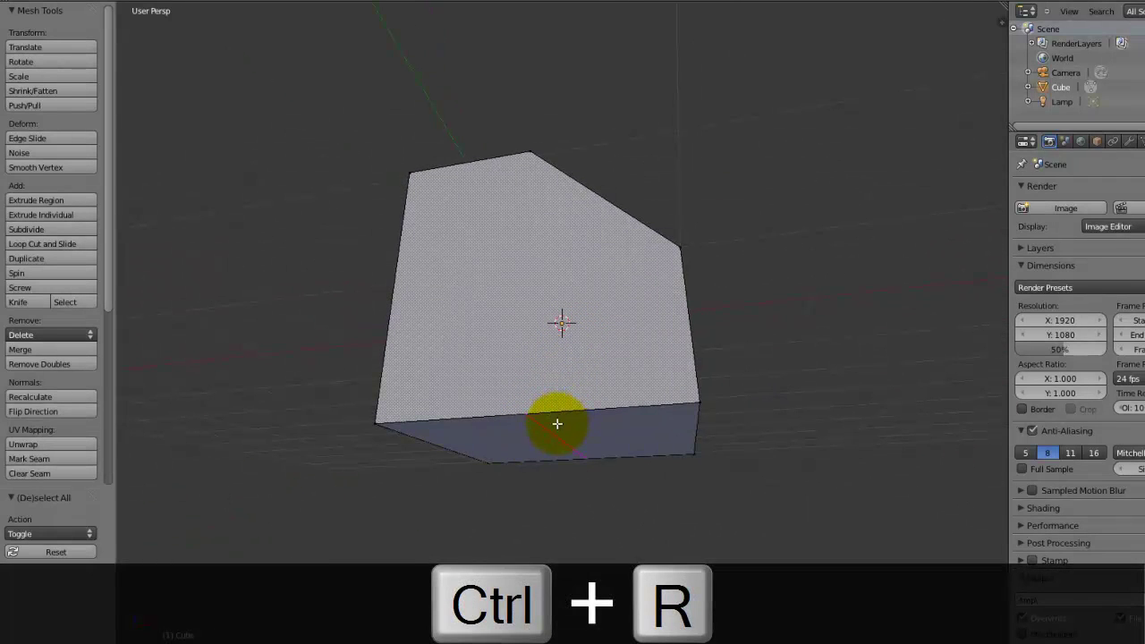
pyautogui.click(588, 409)
pyautogui.click(588, 409)
pyautogui.moveTo(587, 409); pyautogui.dragTo(341, 352, button='middle')
pyautogui.moveTo(507, 195); pyautogui.dragTo(500, 504, button='middle')
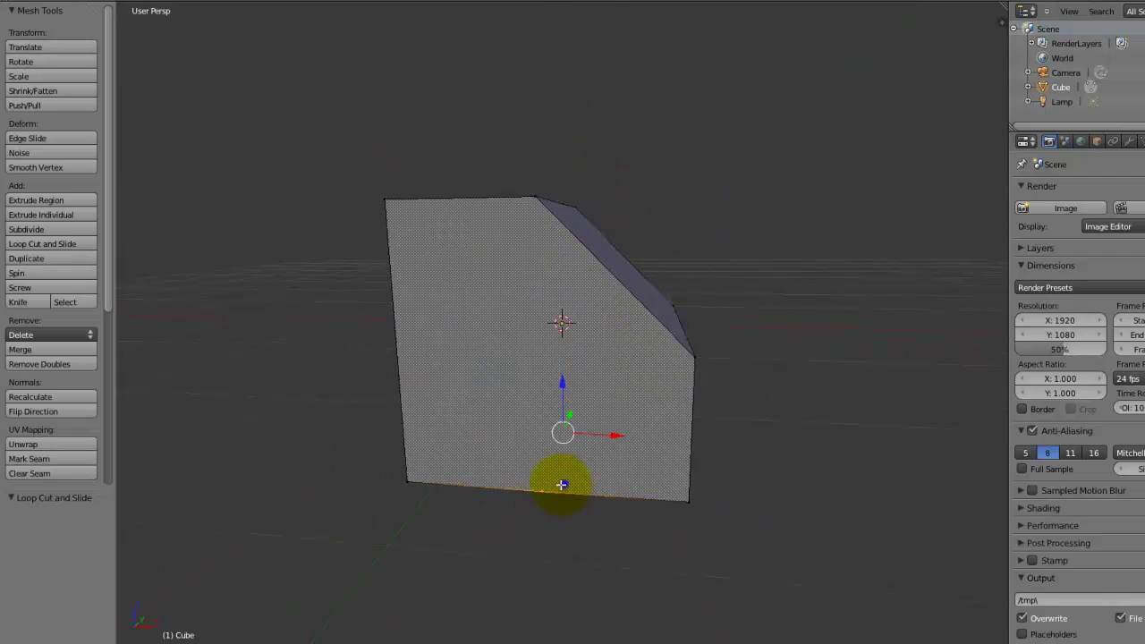
# Select edges and vertices around the bevel, ending with the bevel's lower corner selected
pyautogui.keyDown('shift'); pyautogui.rightClick(573, 270); pyautogui.keyUp('shift')
pyautogui.keyDown('shift'); pyautogui.rightClick(522, 202); pyautogui.keyUp('shift')
pyautogui.rightClick(528, 197)
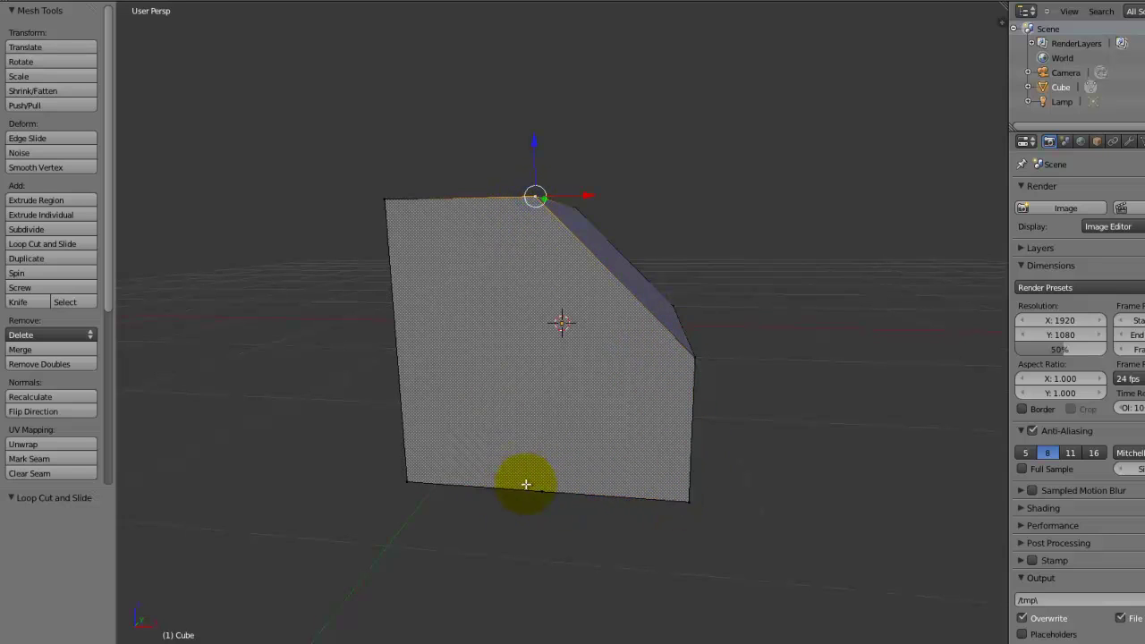
pyautogui.keyDown('shift'); pyautogui.rightClick(408, 468); pyautogui.keyUp('shift')
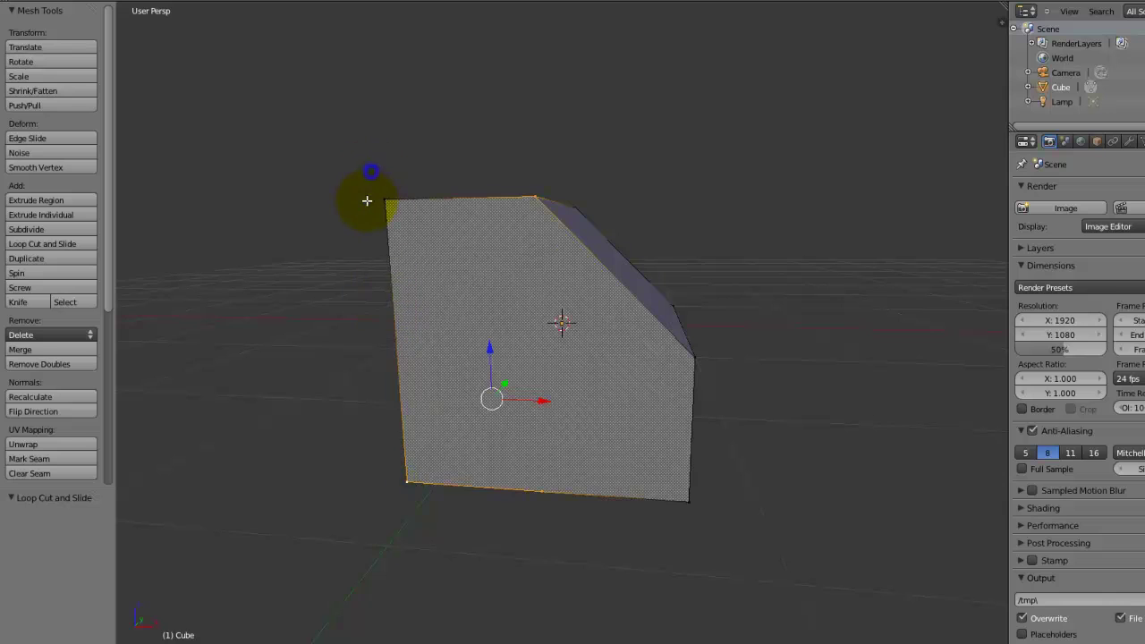
pyautogui.moveTo(366, 200); pyautogui.dragTo(433, 317, button='middle')
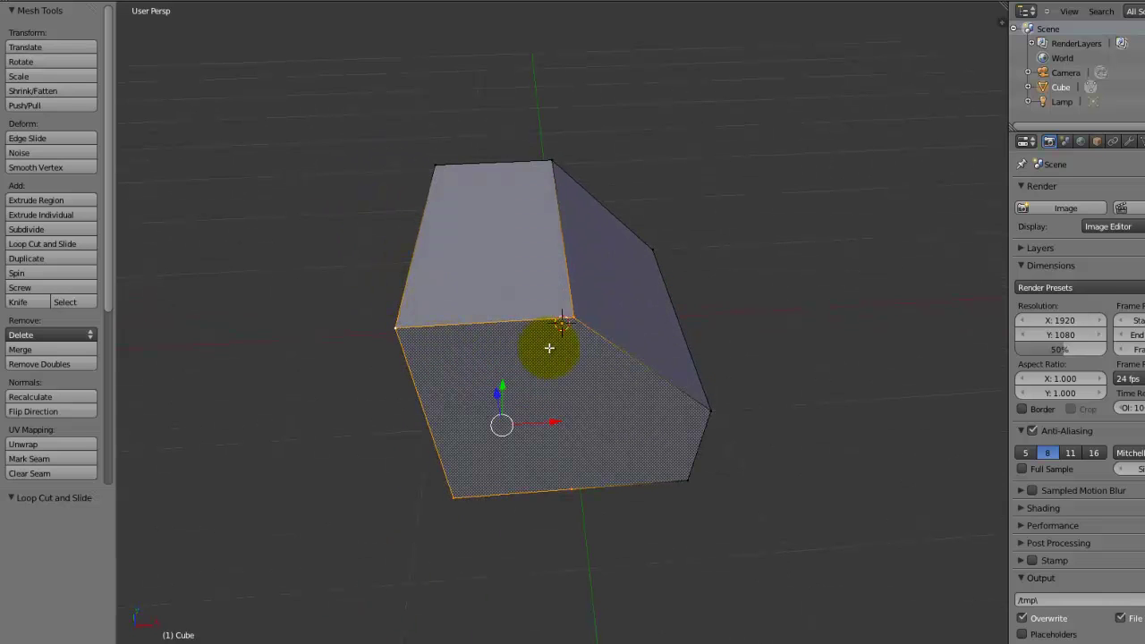
pyautogui.press('a')
pyautogui.rightClick(571, 314)
pyautogui.moveTo(573, 396); pyautogui.dragTo(517, 421, button='middle')
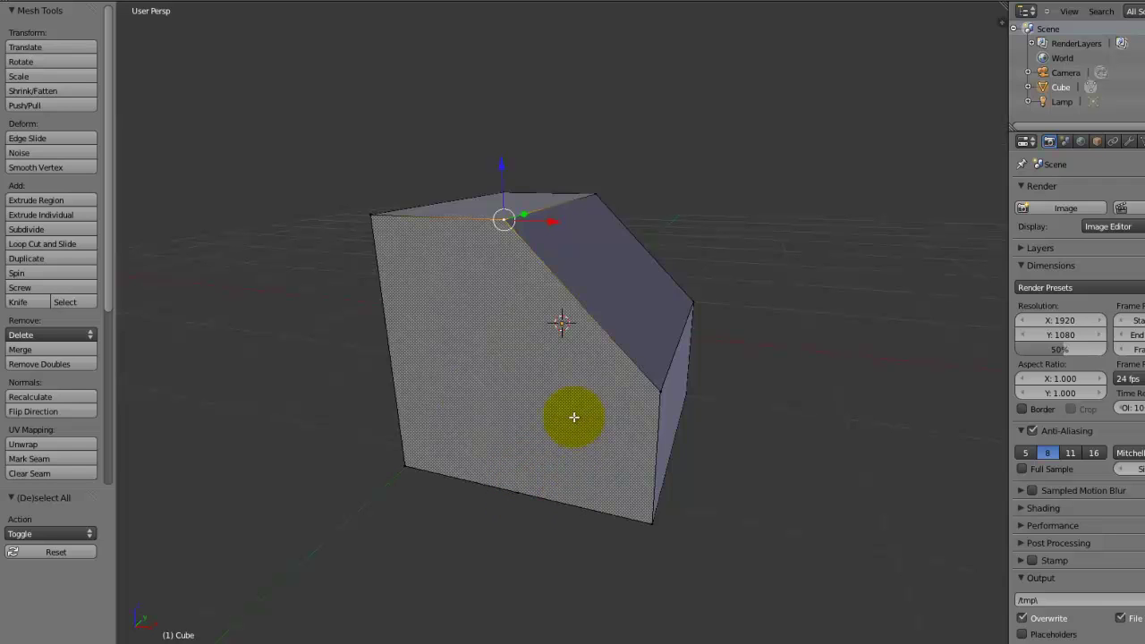
pyautogui.moveTo(474, 167); pyautogui.dragTo(522, 240, button='middle')
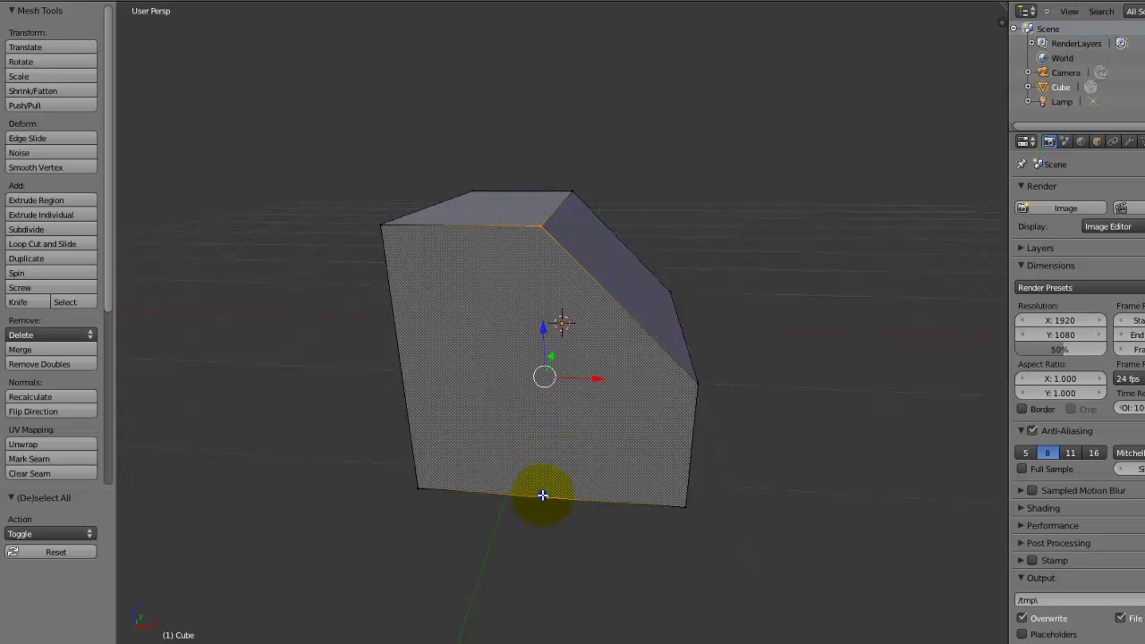
pyautogui.moveTo(554, 452); pyautogui.dragTo(523, 484, button='middle')
# Join the selected vertices with an edge, then select vertices on the face's left and right parts
pyautogui.press('j')
pyautogui.rightClick(586, 434)
pyautogui.rightClick(503, 388)
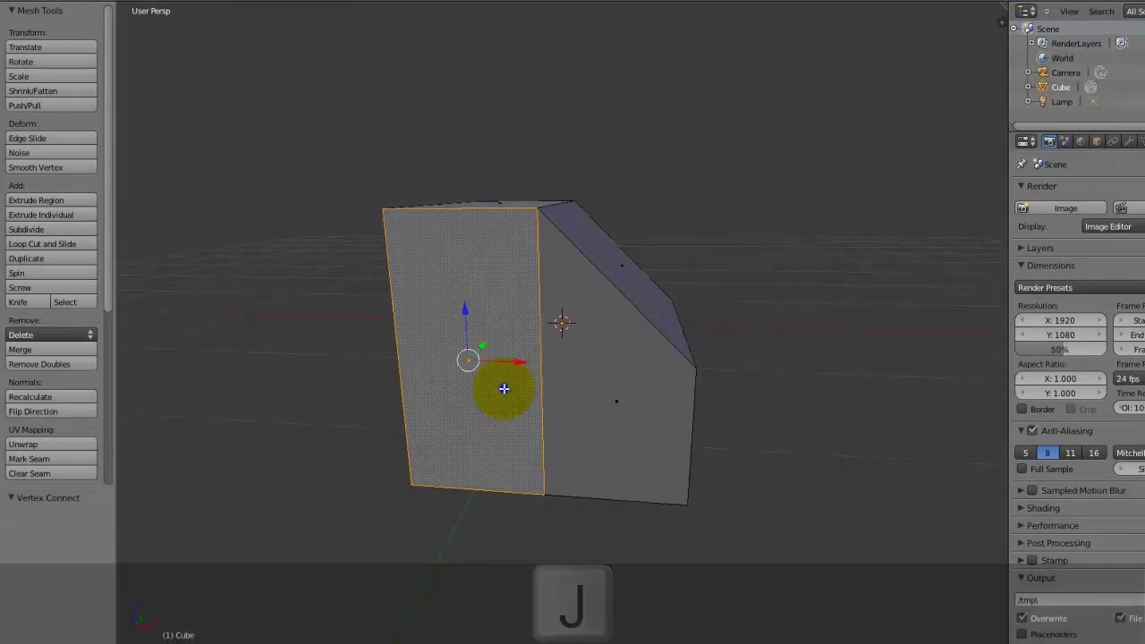
pyautogui.rightClick(596, 376)
pyautogui.rightClick(484, 390)
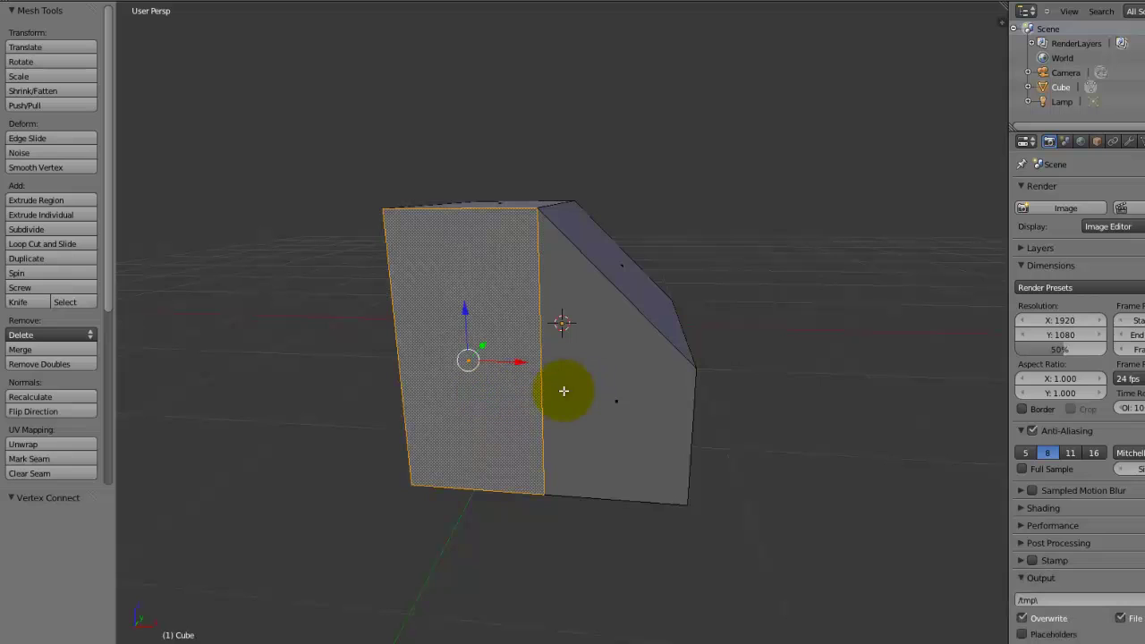
pyautogui.moveTo(563, 391); pyautogui.dragTo(332, 447, button='middle')
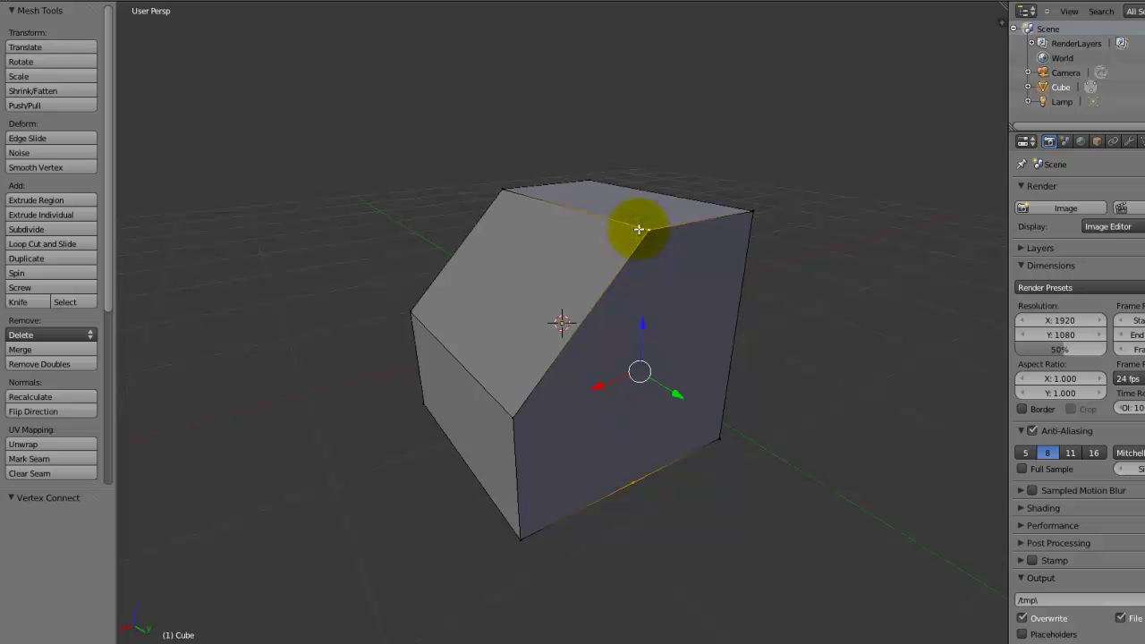
# Connect the two vertices with a new edge, scale it, then undo the resize
pyautogui.press('j')
pyautogui.moveTo(639, 229); pyautogui.dragTo(537, 264, button='middle')
pyautogui.press('s')
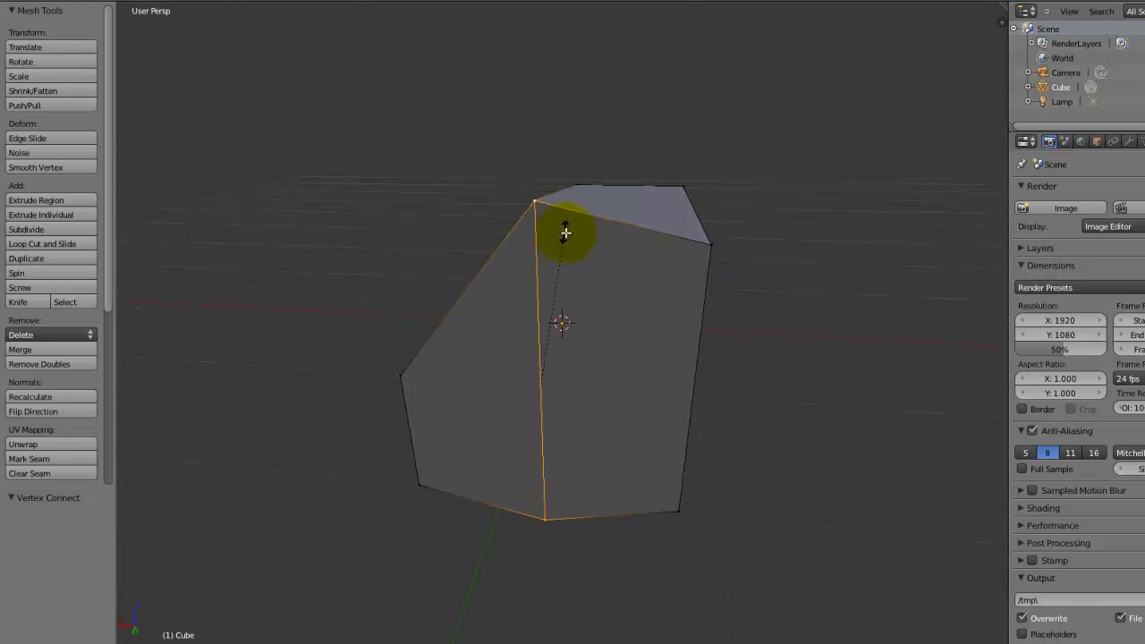
pyautogui.click(629, 366)
pyautogui.moveTo(629, 366); pyautogui.dragTo(721, 415, button='middle')
pyautogui.hotkey('ctrl', 'z')
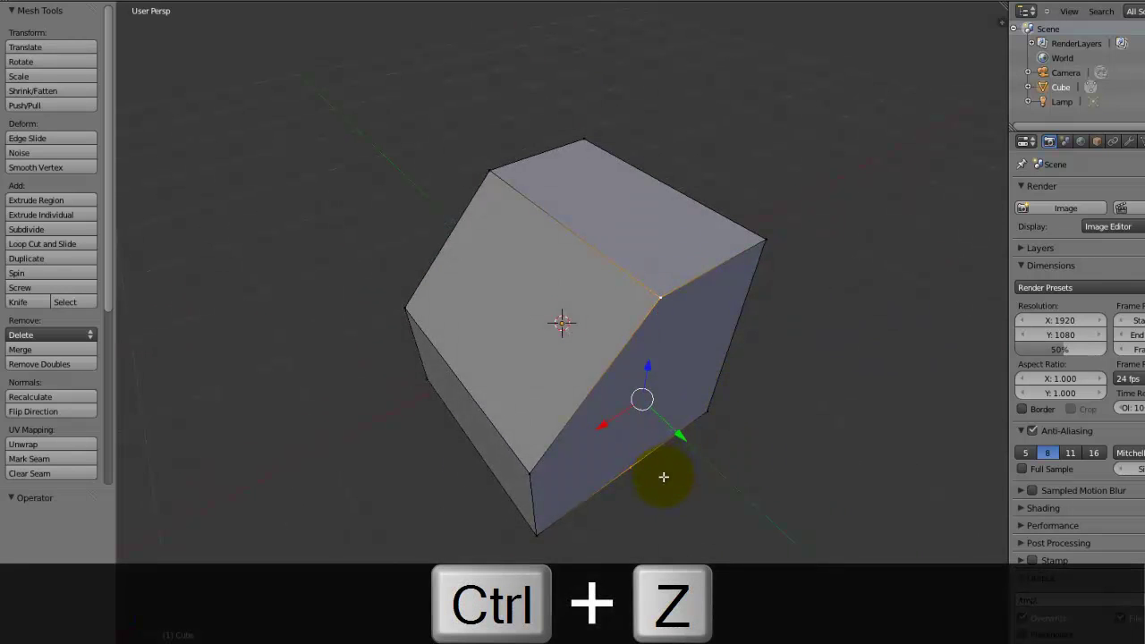
# Inset the block's front face and extrude it inward as a trial recess
pyautogui.press('a')
pyautogui.press('f')
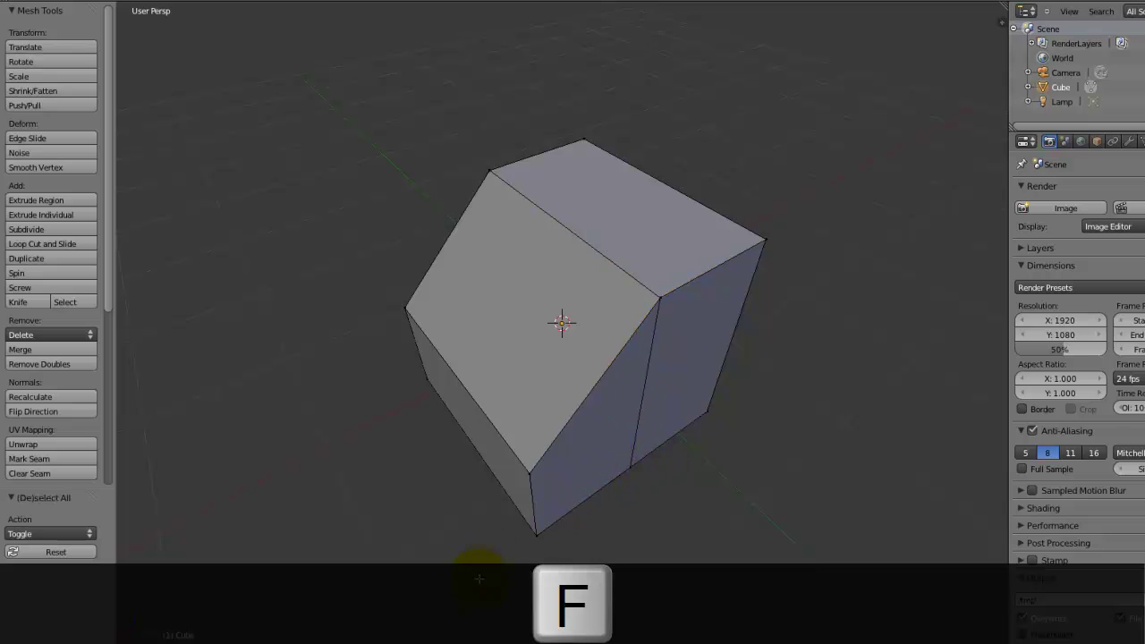
pyautogui.moveTo(648, 412)
pyautogui.mouseDown(button='middle')
pyautogui.moveTo(672, 475)
pyautogui.moveTo(677, 442)
pyautogui.moveTo(632, 411)
pyautogui.moveTo(557, 429)
pyautogui.moveTo(539, 412)
pyautogui.moveTo(683, 422)
pyautogui.mouseUp(button='middle')
pyautogui.rightClick(607, 422)
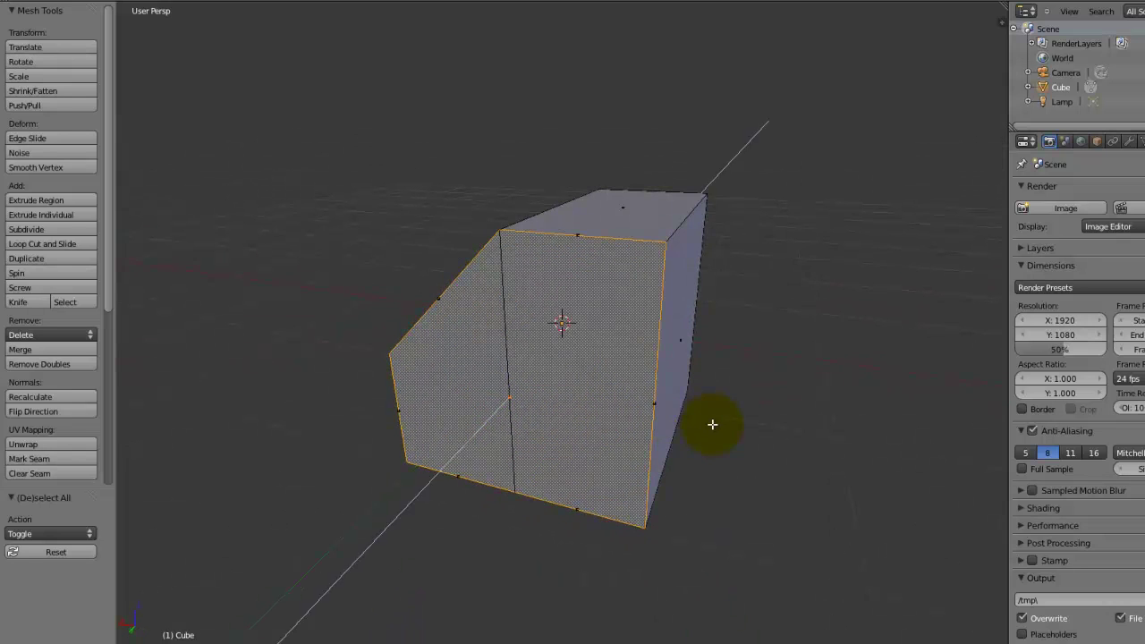
pyautogui.press('i')
pyautogui.click(621, 397)
pyautogui.press('e')
pyautogui.click(659, 375)
pyautogui.moveTo(659, 376); pyautogui.dragTo(709, 377, button='middle')
# Return to object mode and undo back to the plain chamfered block
pyautogui.press('Tab')
pyautogui.hotkey('ctrl', 'z')
pyautogui.hotkey('ctrl', 'z')
pyautogui.hotkey('ctrl', 'z')
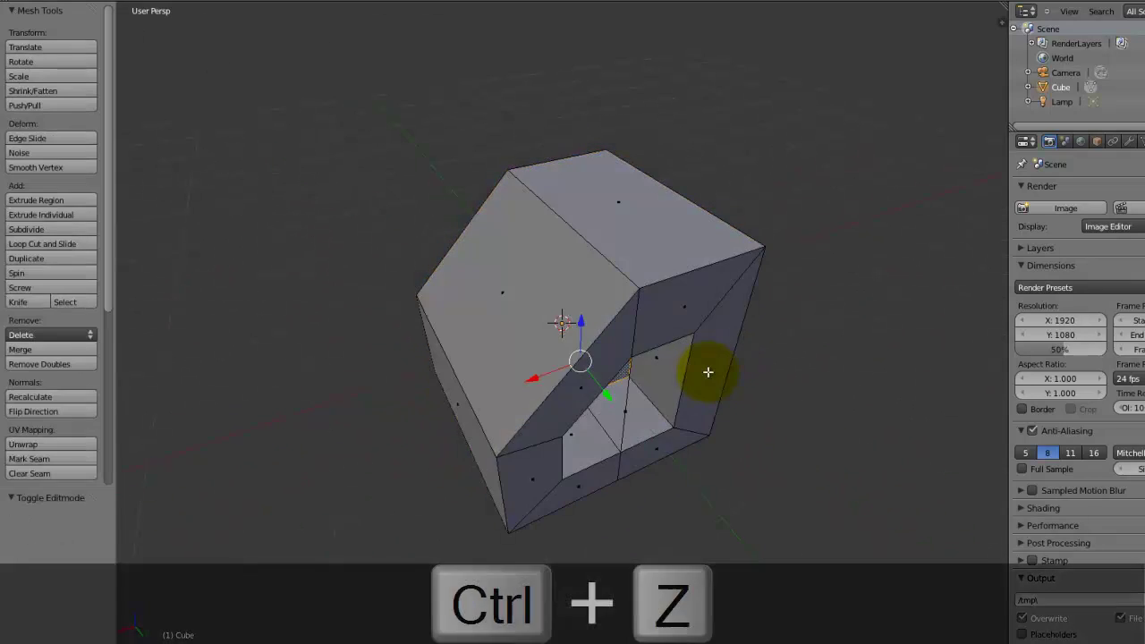
pyautogui.hotkey('ctrl', 'z')
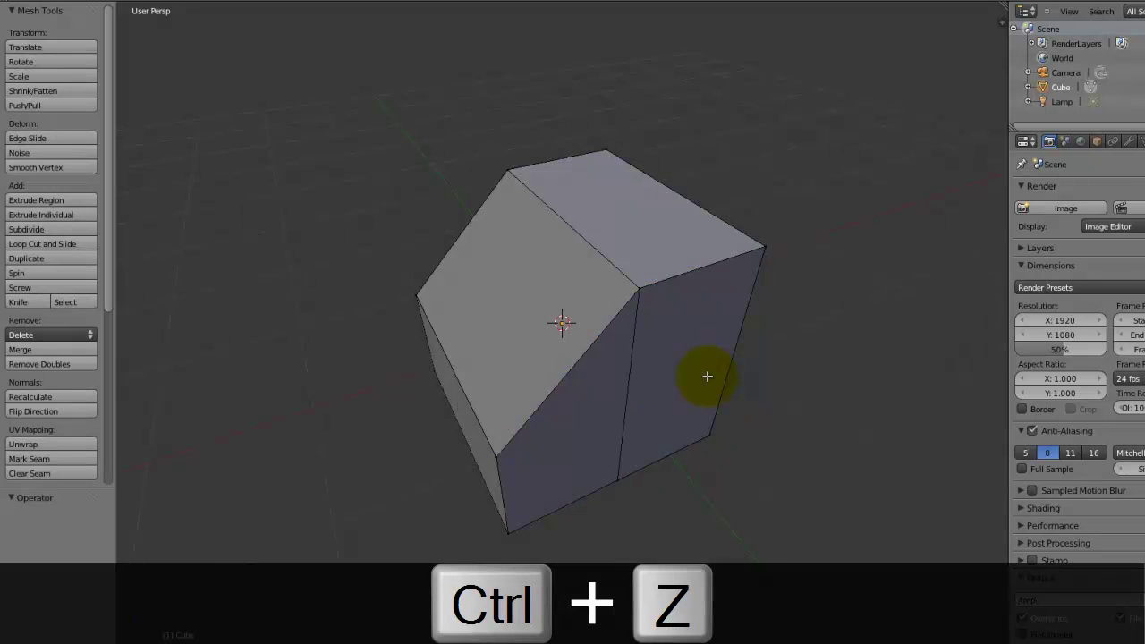
pyautogui.hotkey('ctrl', 'z')
pyautogui.moveTo(656, 493); pyautogui.dragTo(625, 493, button='middle')
# Join two front-face vertices with a new vertical dividing edge
pyautogui.rightClick(638, 205)
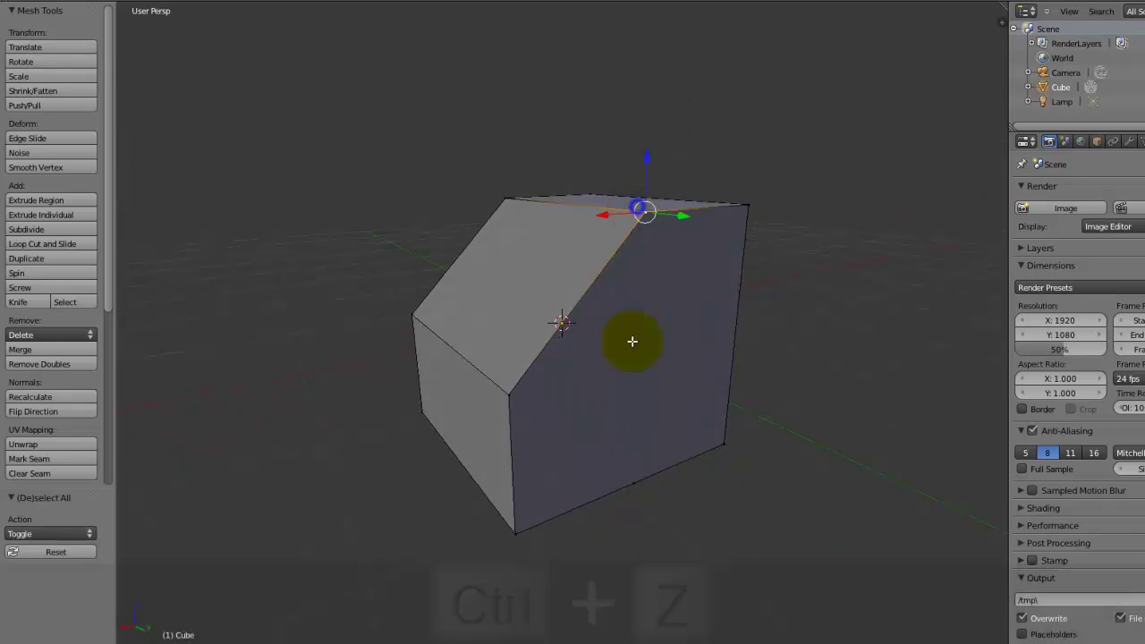
pyautogui.moveTo(650, 487); pyautogui.dragTo(633, 417, button='middle')
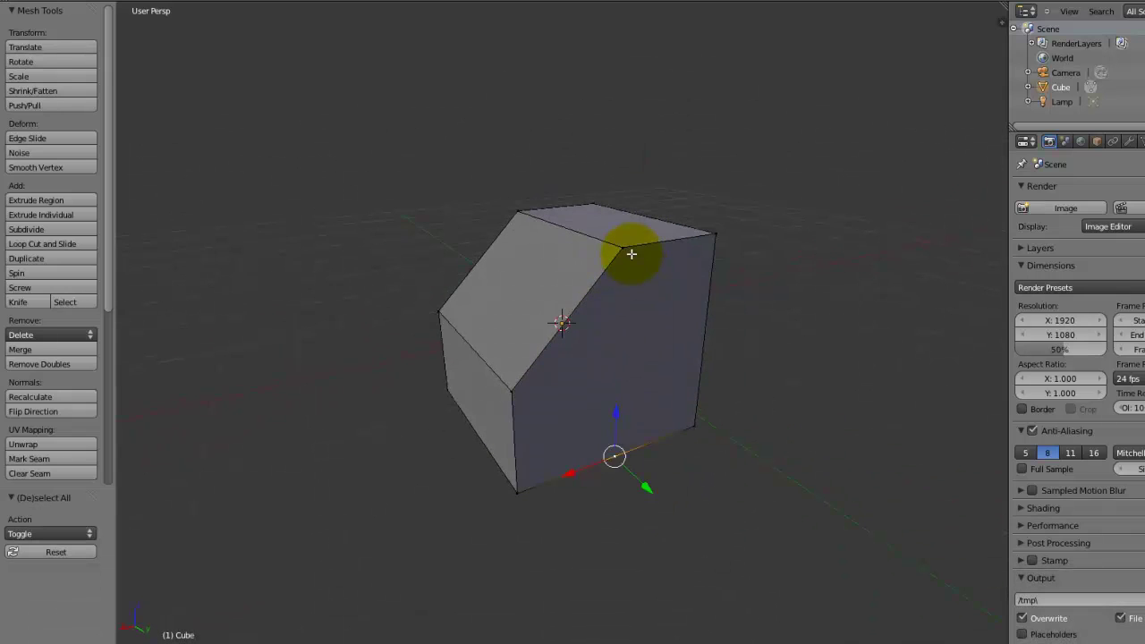
pyautogui.press('j')
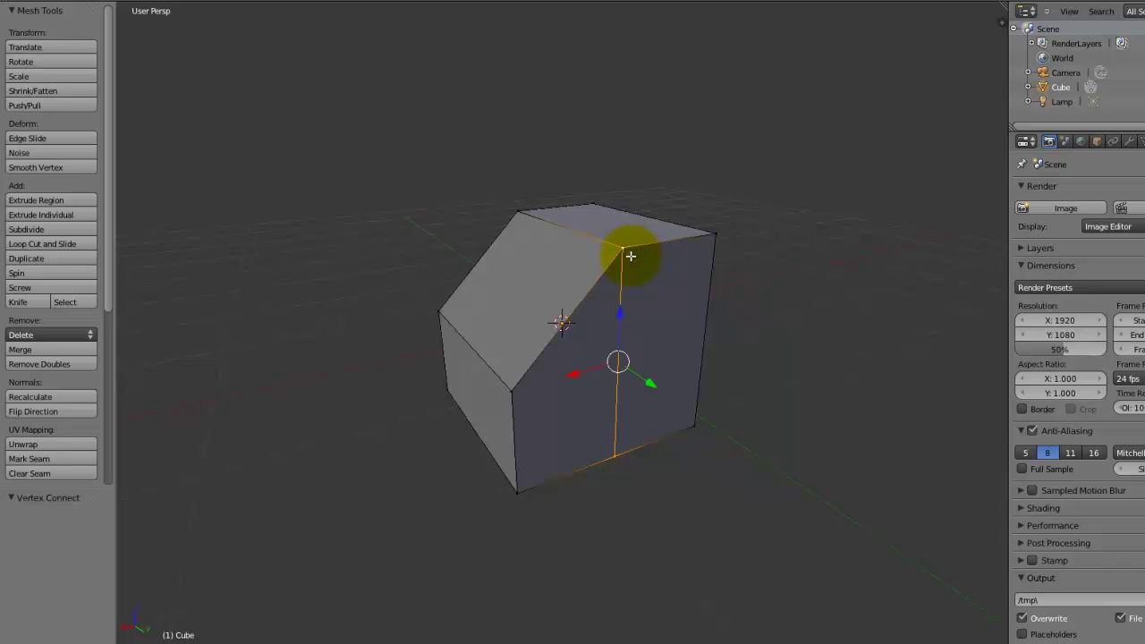
pyautogui.moveTo(599, 488); pyautogui.dragTo(596, 453, button='middle')
pyautogui.press('a')
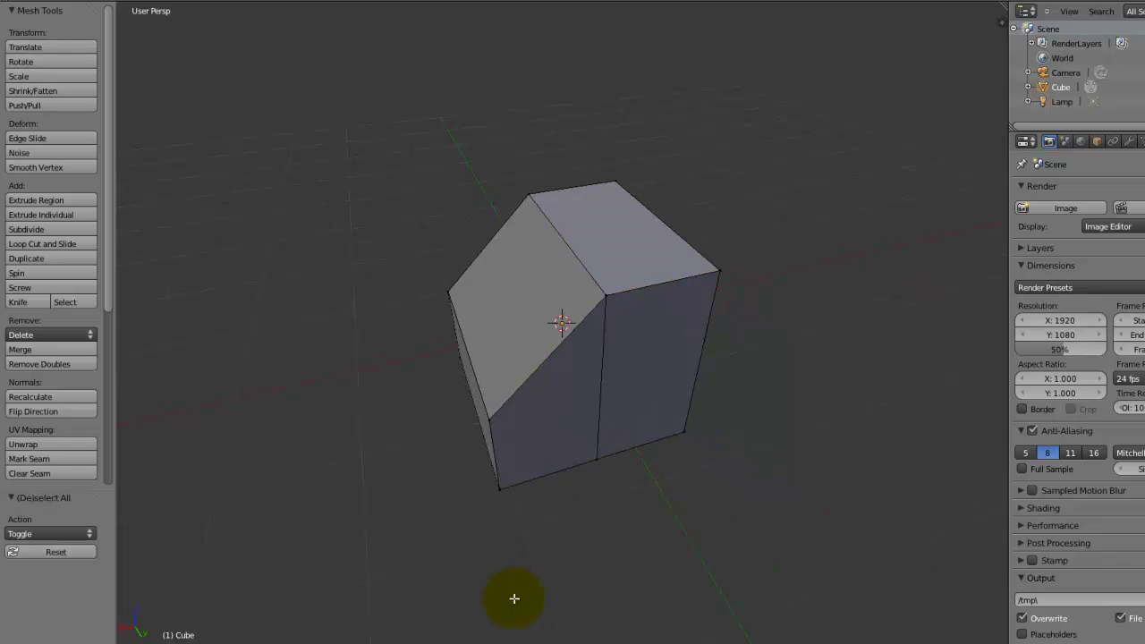
# Select the narrow right-hand part of the split front face
pyautogui.rightClick(554, 412)
pyautogui.rightClick(652, 379)
pyautogui.moveTo(652, 379); pyautogui.dragTo(511, 484, button='middle')
pyautogui.rightClick(539, 431)
pyautogui.rightClick(729, 333)
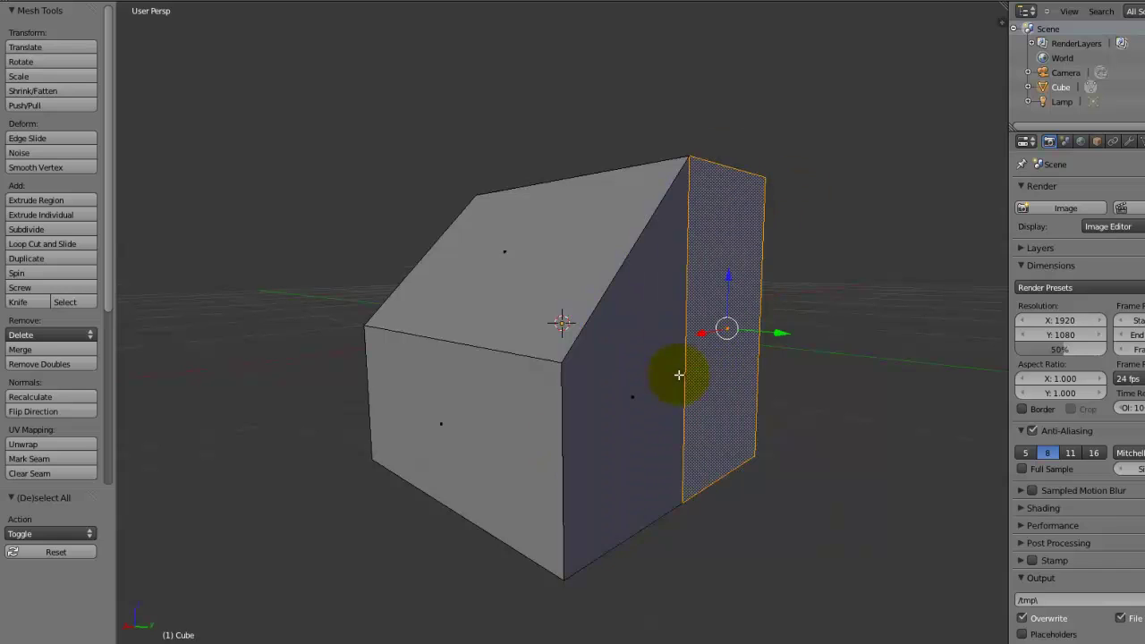
pyautogui.moveTo(606, 449); pyautogui.dragTo(562, 492, button='middle')
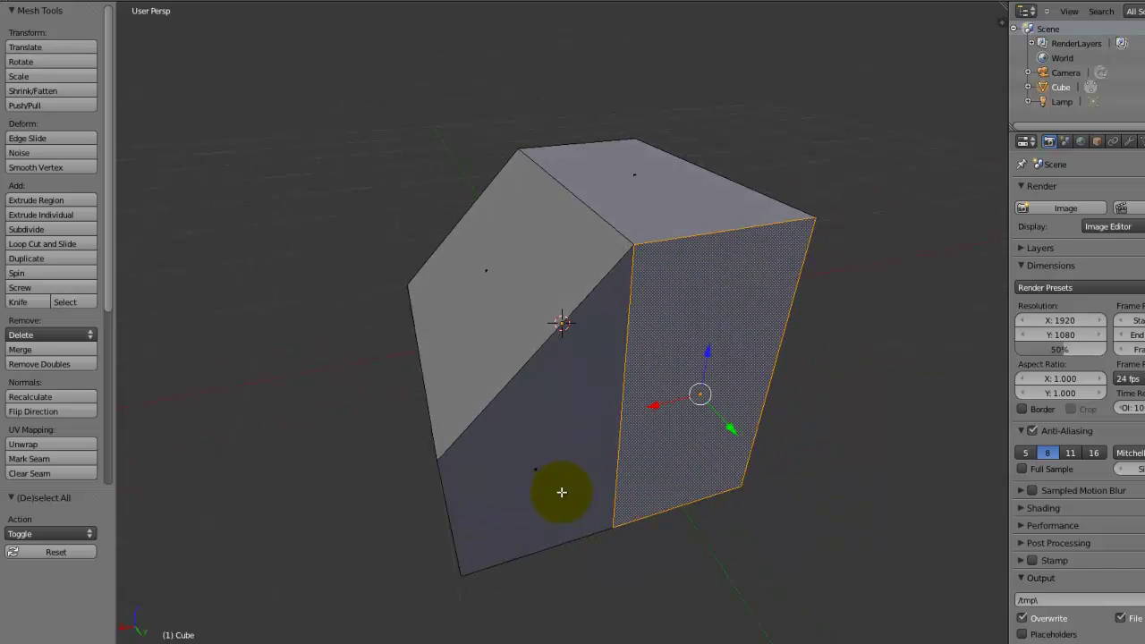
# Inset that face to 0.637 and push it 0.347 into the block
pyautogui.click(804, 509)
pyautogui.press('s')
pyautogui.click(757, 473)
pyautogui.moveTo(757, 473); pyautogui.dragTo(828, 446, button='middle')
pyautogui.press('e')
pyautogui.click(635, 442)
pyautogui.press('Tab')
pyautogui.moveTo(715, 451); pyautogui.dragTo(690, 460, button='middle')
pyautogui.scroll(-7, 486, 473)
pyautogui.scroll(7, 608, 420)
pyautogui.moveTo(609, 421); pyautogui.dragTo(613, 388, button='middle')
pyautogui.press('Tab')
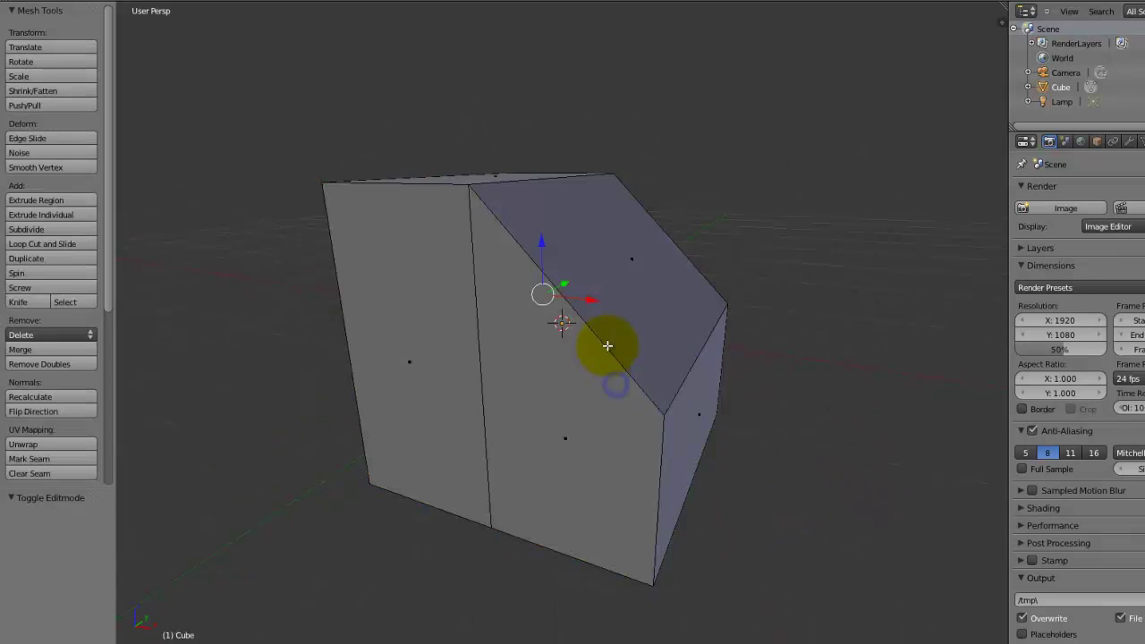
pyautogui.rightClick(555, 454)
pyautogui.press('Tab')
pyautogui.press('Tab')
pyautogui.rightClick(634, 257)
pyautogui.moveTo(635, 257); pyautogui.dragTo(585, 355, button='middle')
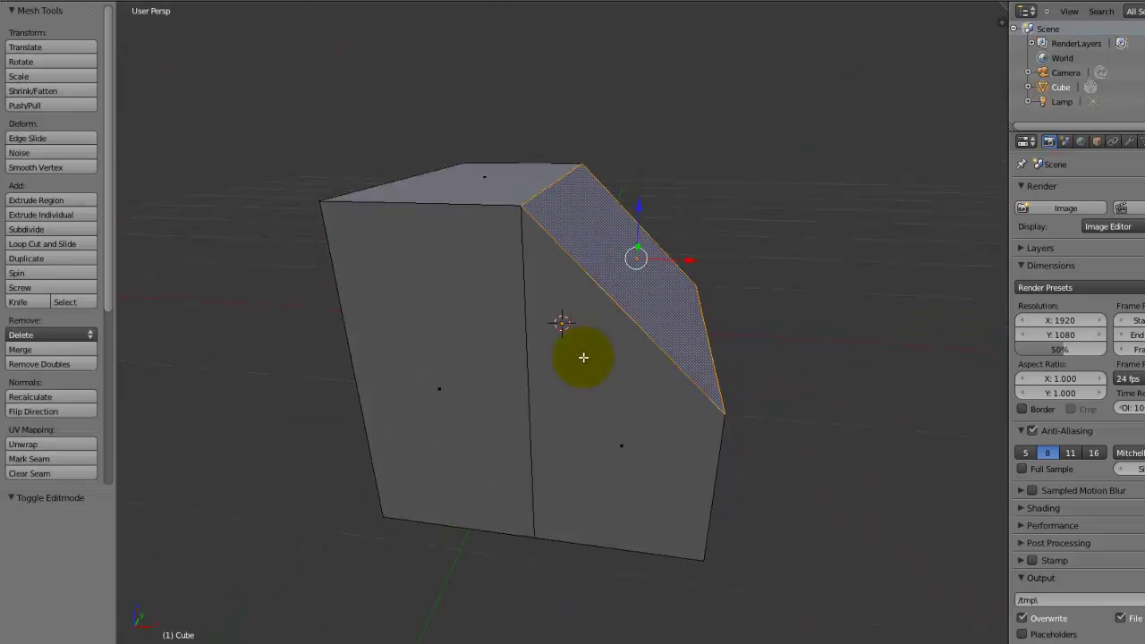
pyautogui.rightClick(611, 468)
pyautogui.rightClick(435, 437)
pyautogui.moveTo(435, 437); pyautogui.dragTo(511, 352, button='middle')
pyautogui.rightClick(631, 399)
pyautogui.moveTo(632, 399); pyautogui.dragTo(585, 412, button='middle')
pyautogui.rightClick(639, 367)
pyautogui.moveTo(639, 367); pyautogui.dragTo(556, 348, button='middle')
pyautogui.scroll(-3, 612, 443)
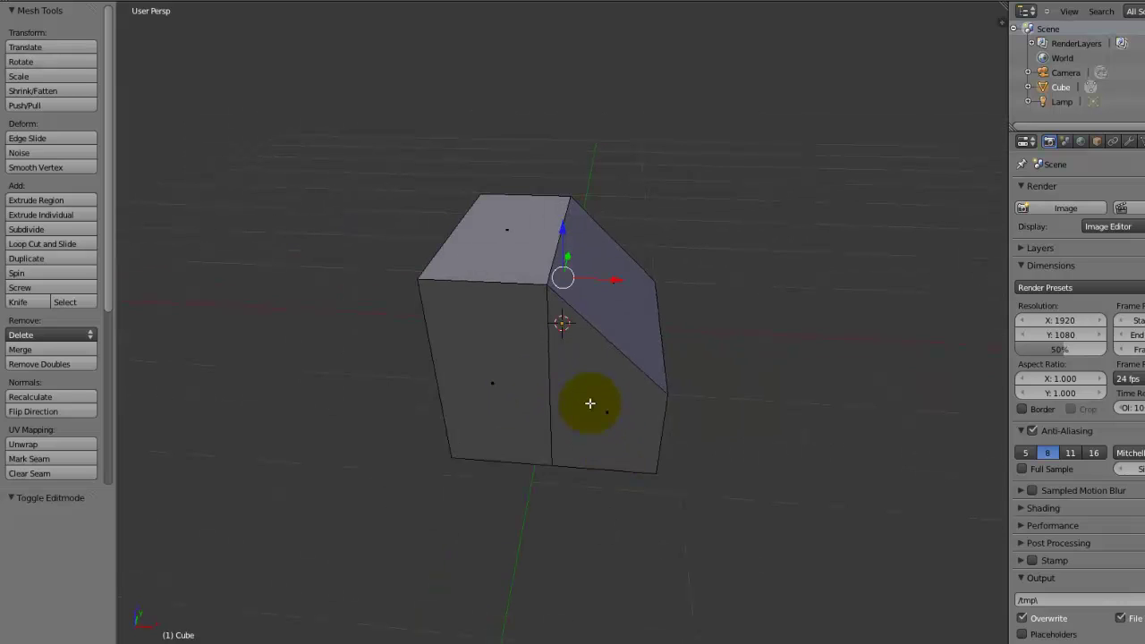
pyautogui.rightClick(590, 405)
pyautogui.moveTo(588, 421); pyautogui.dragTo(568, 313, button='middle')
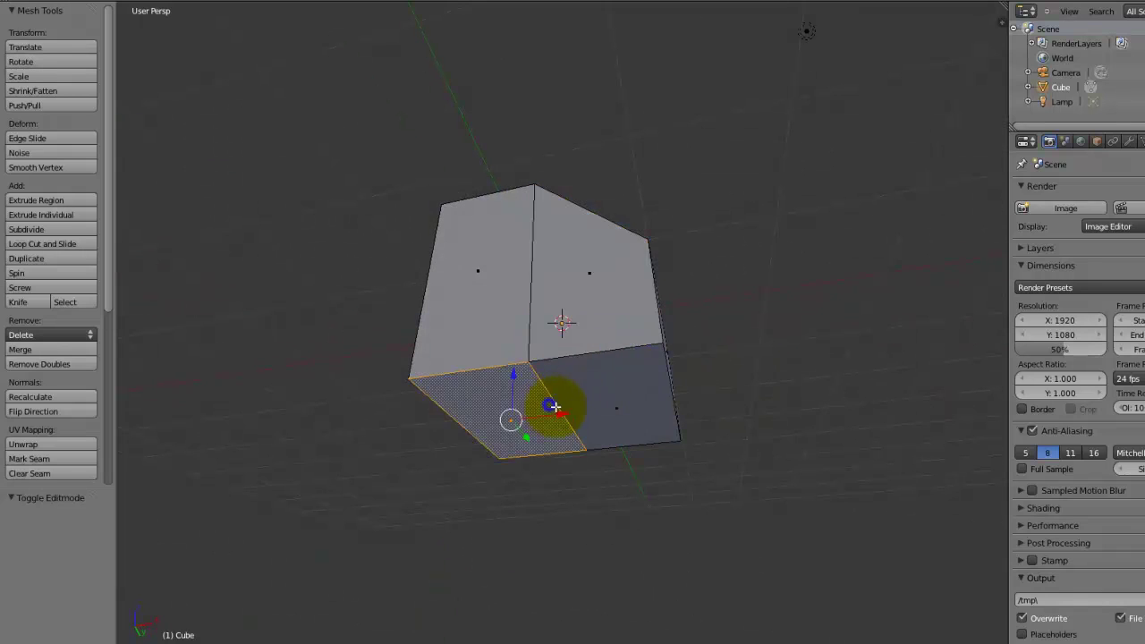
pyautogui.moveTo(536, 375); pyautogui.dragTo(542, 413, button='middle')
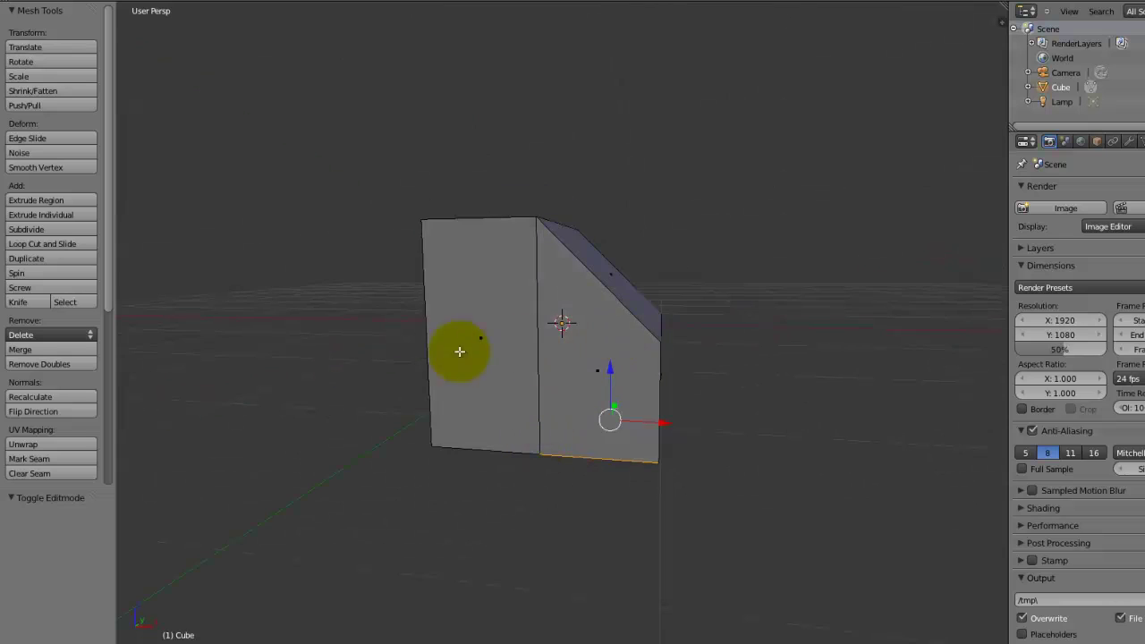
pyautogui.moveTo(446, 357); pyautogui.dragTo(558, 417, button='middle')
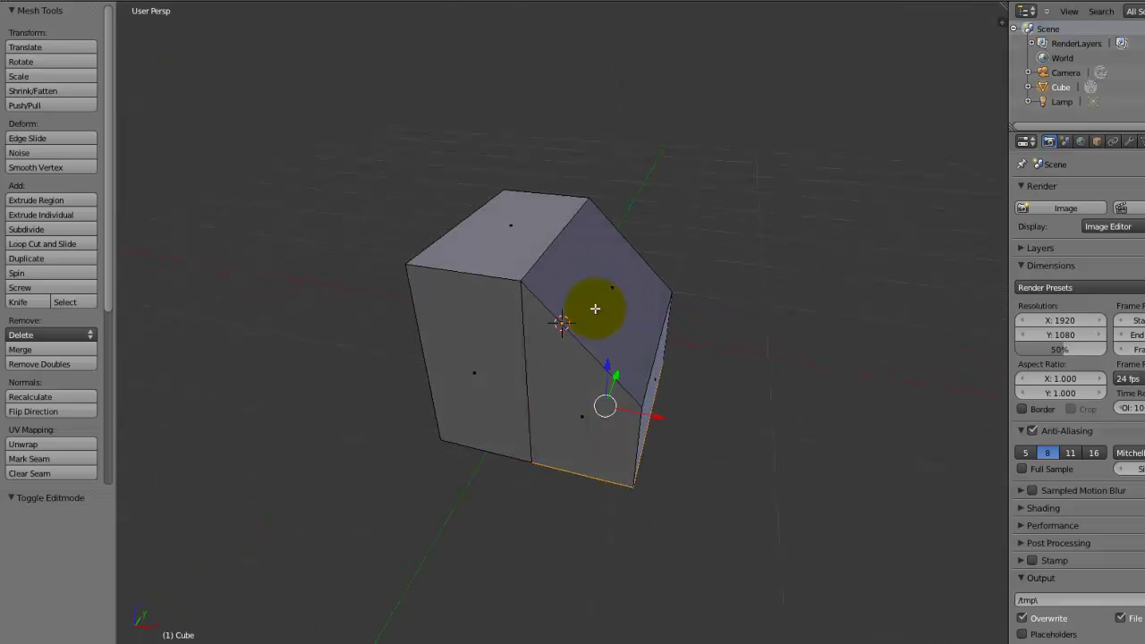
pyautogui.moveTo(549, 340); pyautogui.dragTo(506, 376, button='middle')
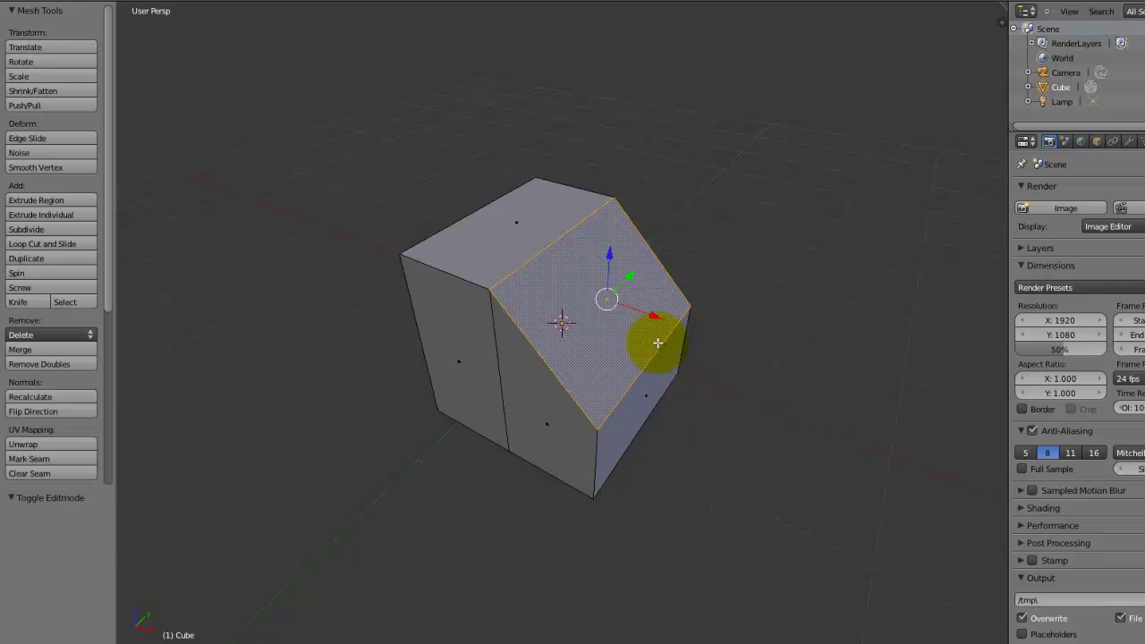
pyautogui.moveTo(529, 591); pyautogui.dragTo(591, 242, button='middle')
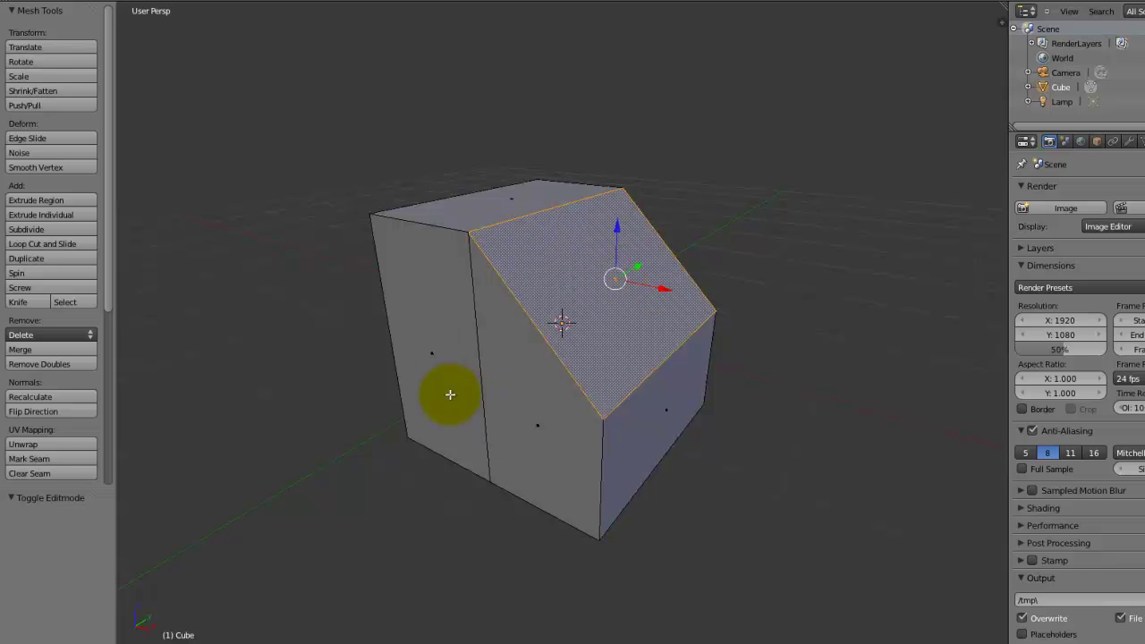
pyautogui.rightClick(536, 407)
pyautogui.rightClick(638, 402)
pyautogui.moveTo(638, 402); pyautogui.dragTo(612, 293, button='middle')
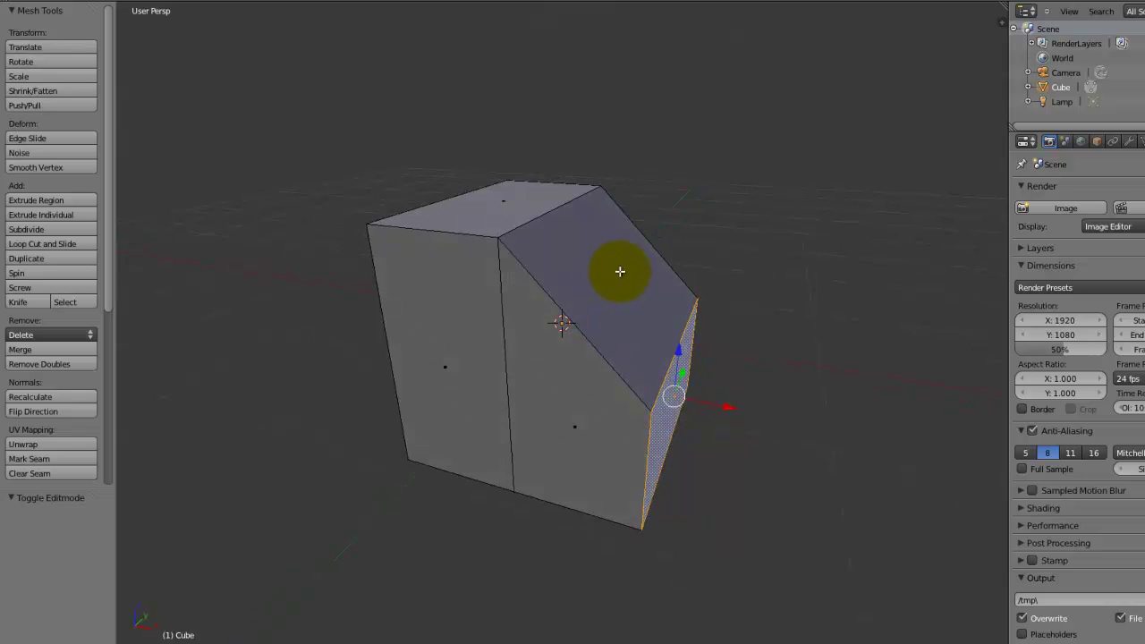
pyautogui.rightClick(573, 255)
pyautogui.moveTo(678, 281); pyautogui.dragTo(423, 309, button='middle')
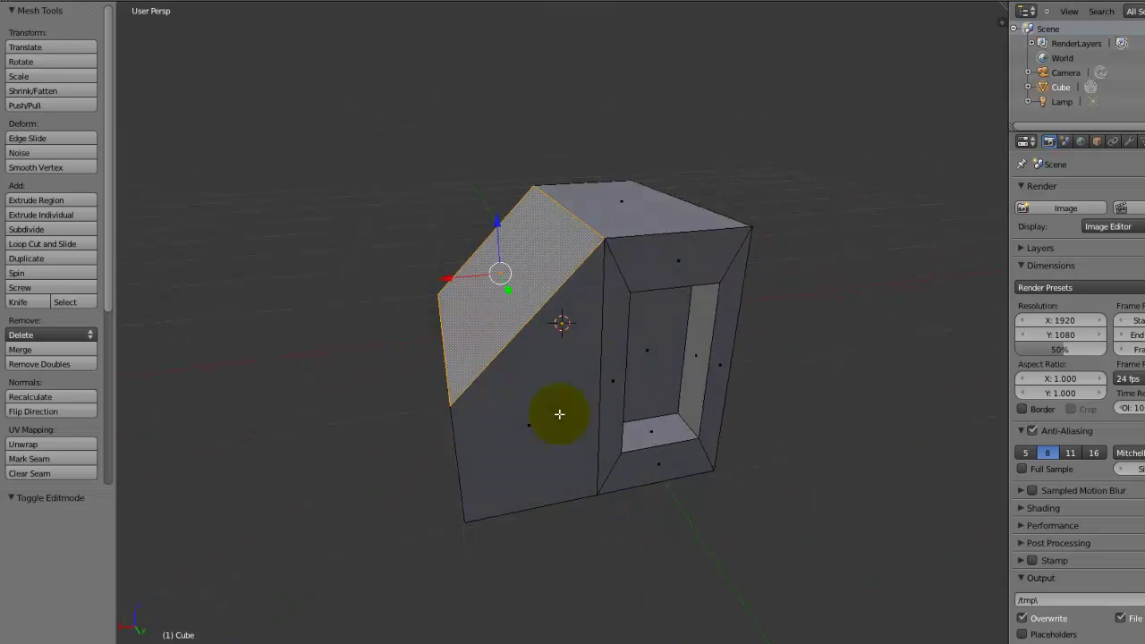
pyautogui.moveTo(559, 414)
pyautogui.mouseDown(button='middle')
pyautogui.moveTo(558, 404)
pyautogui.moveTo(539, 409)
pyautogui.mouseUp(button='middle')
pyautogui.scroll(3, 619, 404)
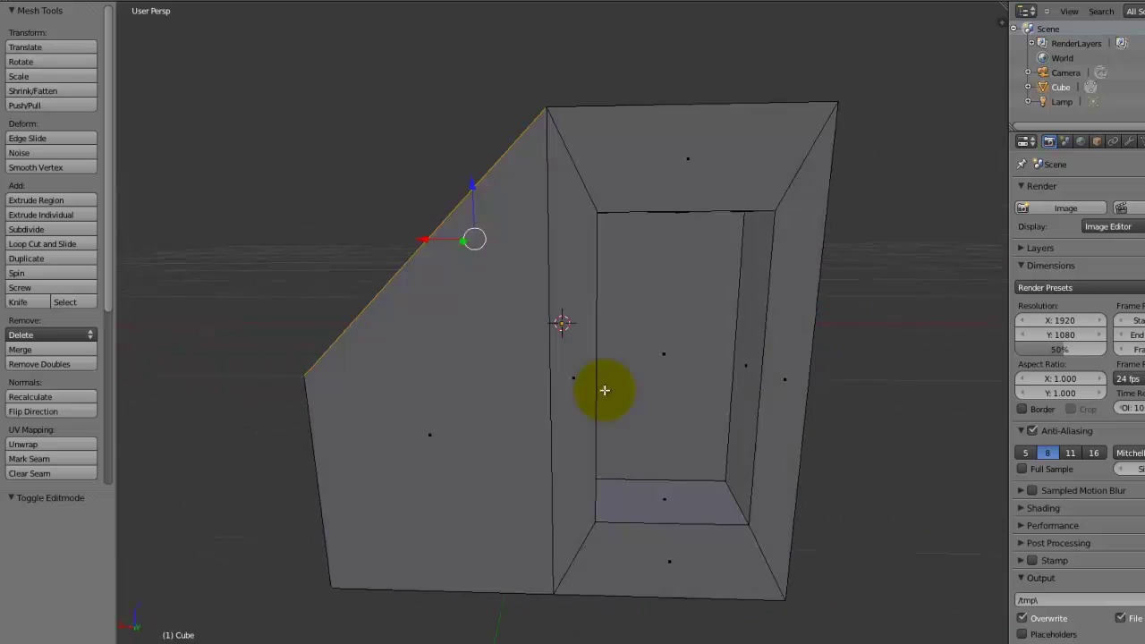
pyautogui.moveTo(602, 388); pyautogui.dragTo(621, 402, button='middle')
pyautogui.rightClick(621, 401)
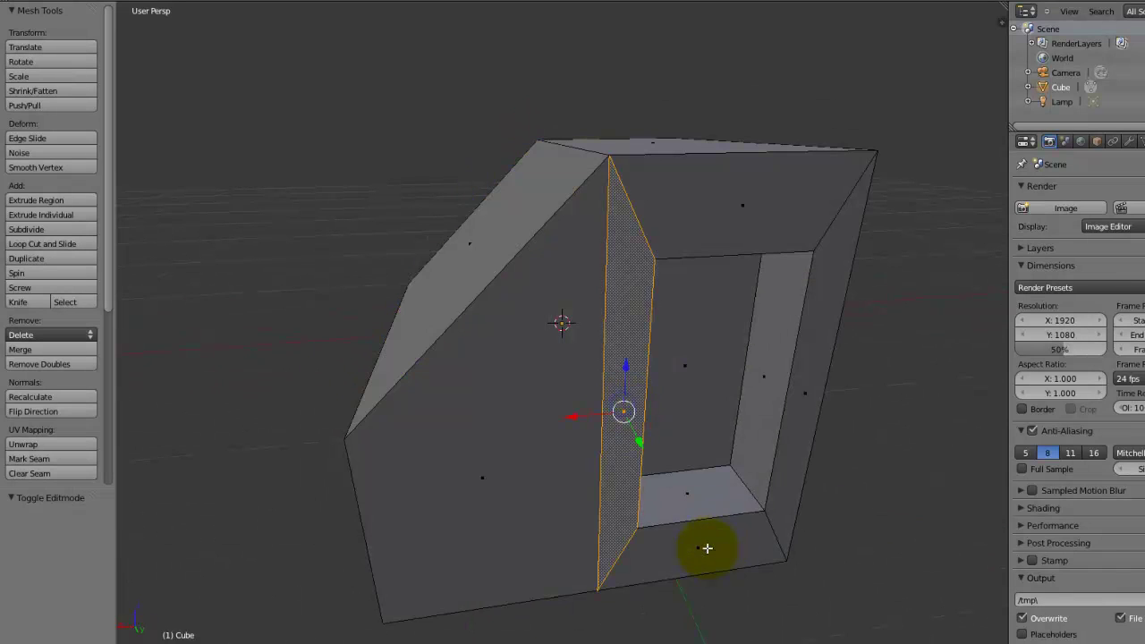
pyautogui.rightClick(707, 548)
pyautogui.rightClick(775, 414)
# Dissolve the recess's top rim face
pyautogui.rightClick(741, 219)
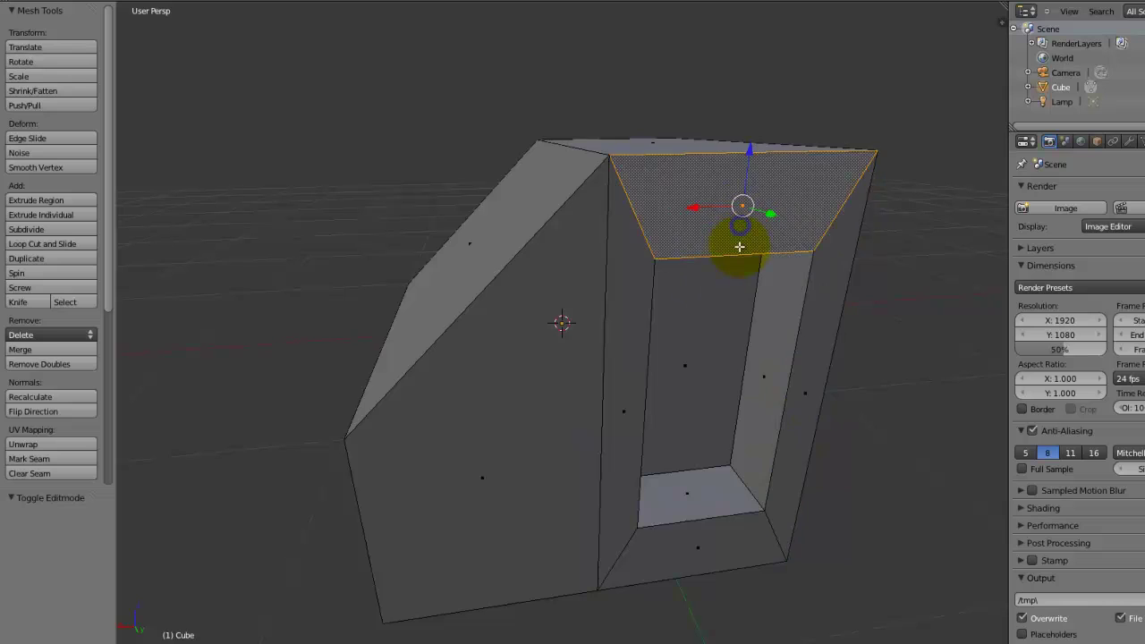
pyautogui.moveTo(740, 246); pyautogui.dragTo(690, 266, button='middle')
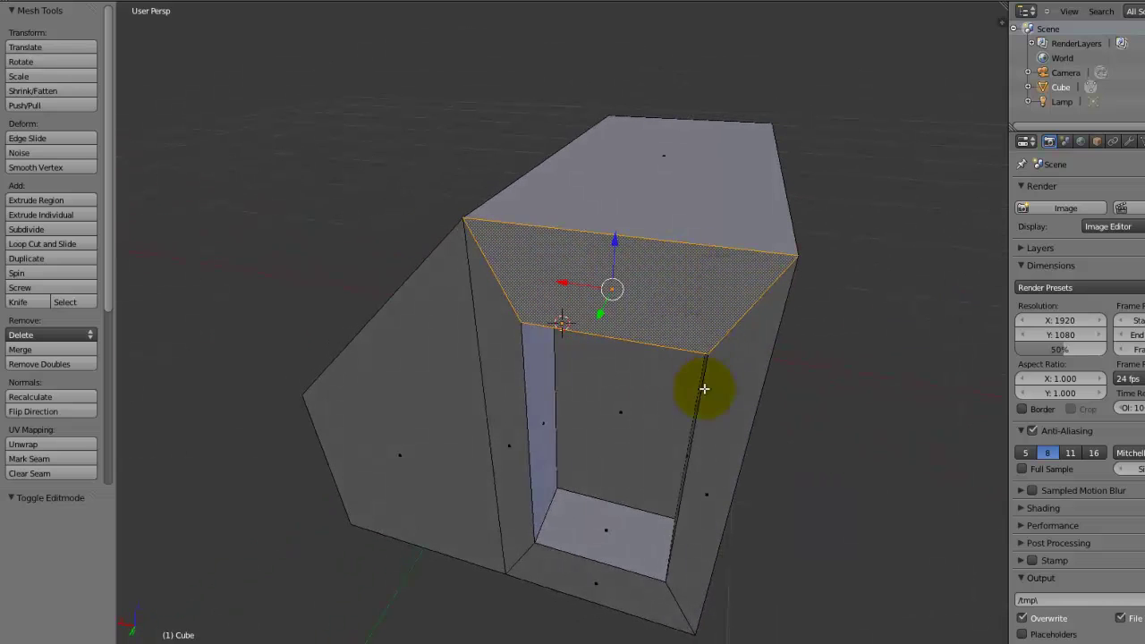
pyautogui.press('w')
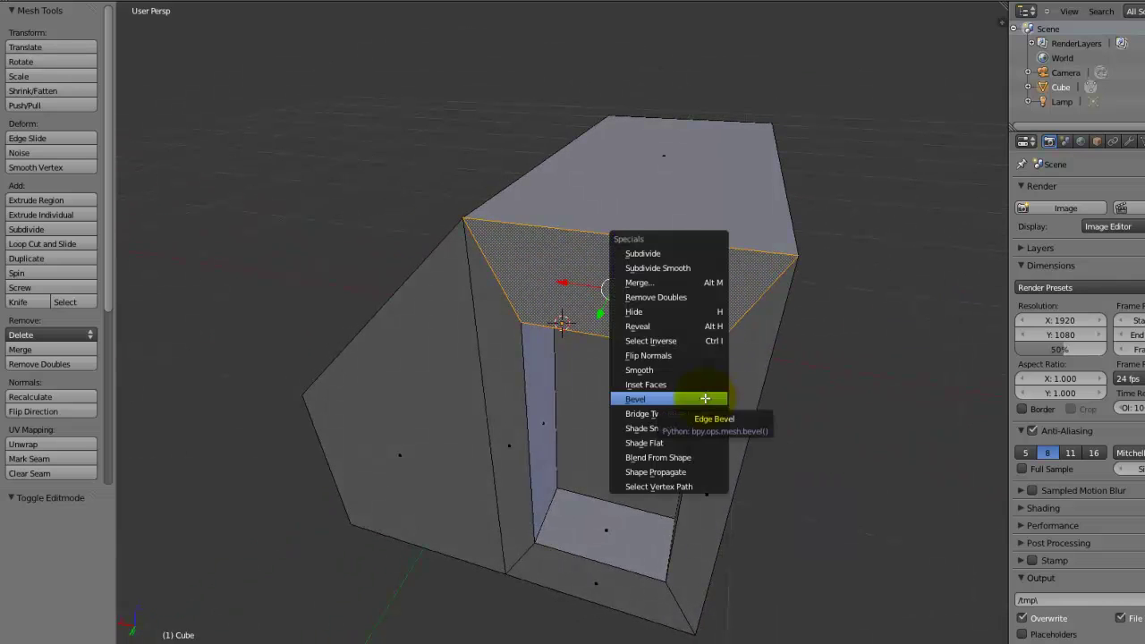
pyautogui.press('x')
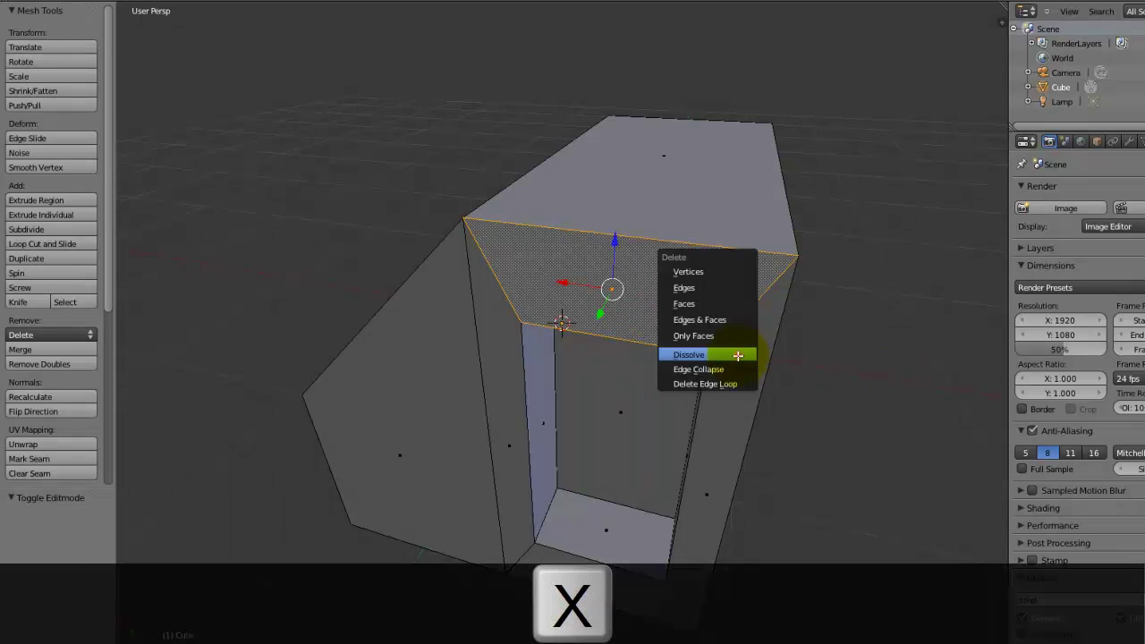
pyautogui.click(738, 356)
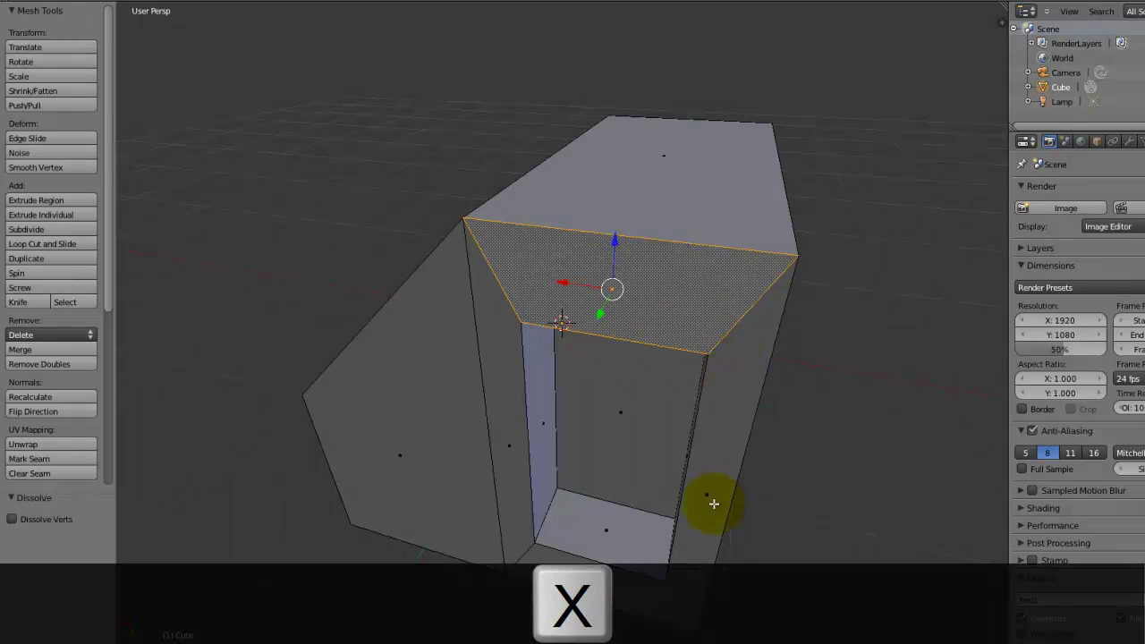
# Dissolve the left inner face with another into an L-shaped face, then undo it
pyautogui.rightClick(713, 504)
pyautogui.press('x')
pyautogui.press('Escape')
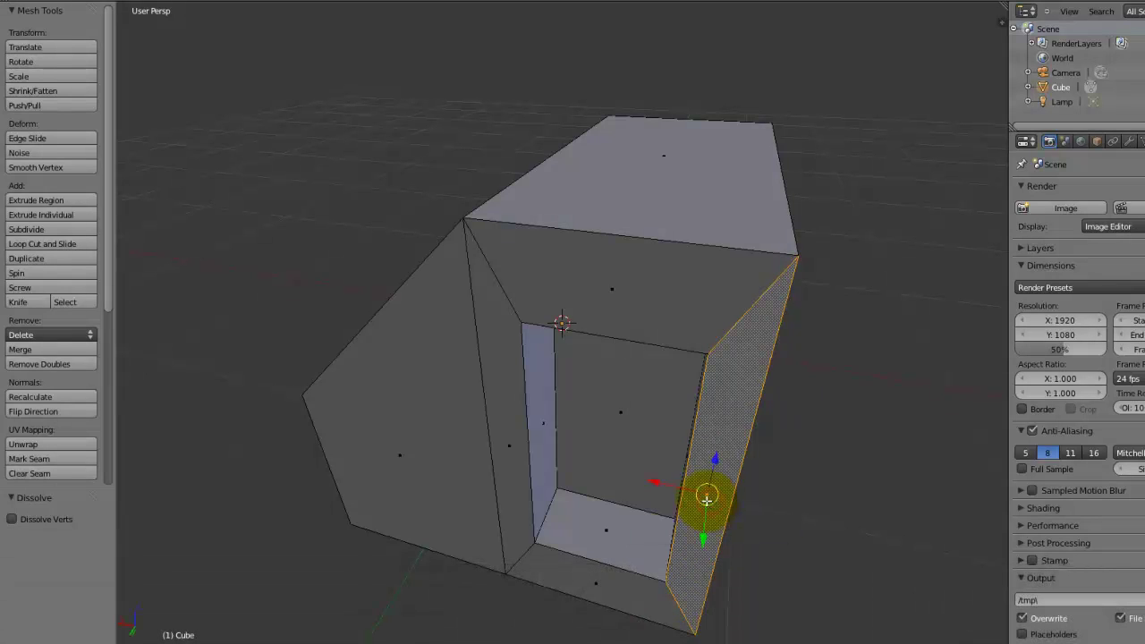
pyautogui.rightClick(509, 452)
pyautogui.press('g')
pyautogui.rightClick(617, 302)
pyautogui.press('x')
pyautogui.click(617, 302)
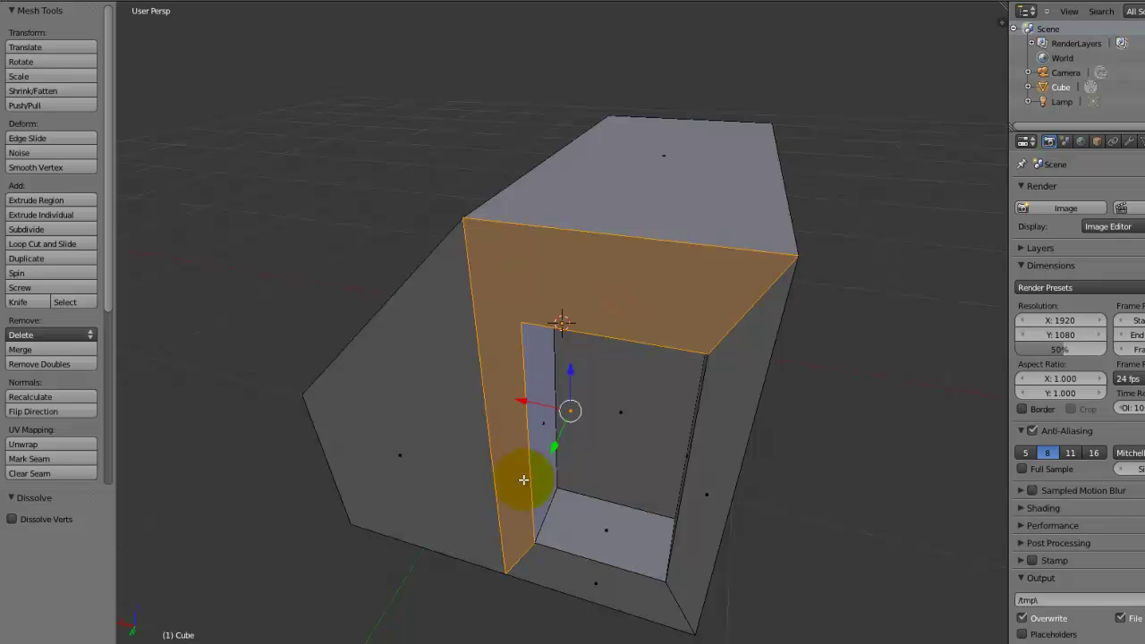
pyautogui.moveTo(614, 447); pyautogui.dragTo(639, 417, button='middle')
pyautogui.hotkey('ctrl', 'z')
pyautogui.hotkey('ctrl', 'z')
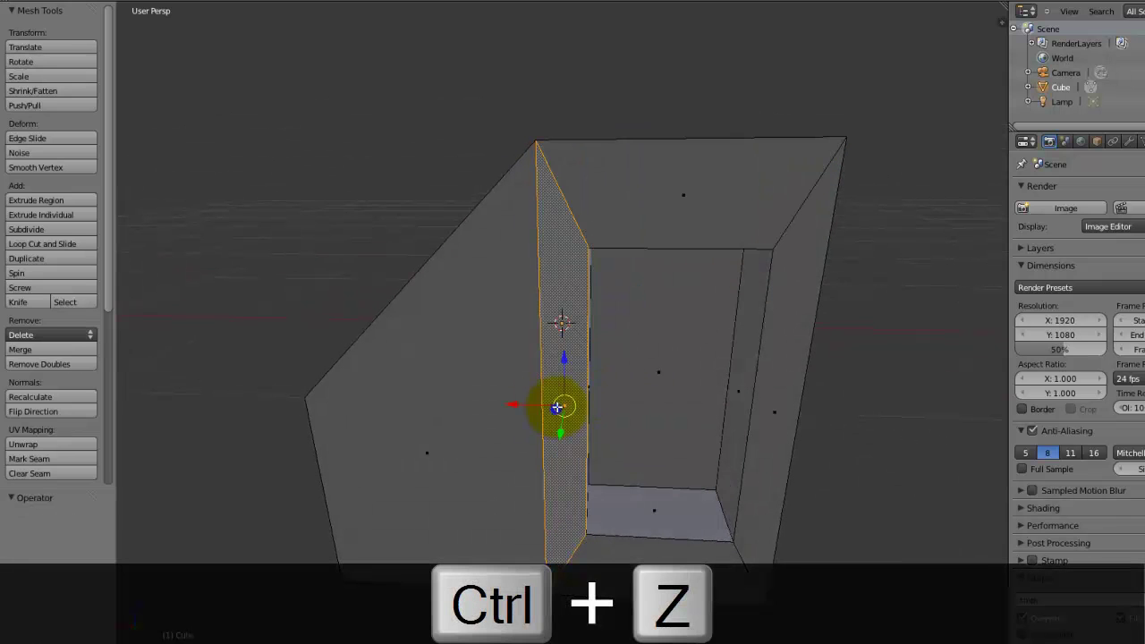
# Dissolve the left and top frame faces into one larger face
pyautogui.keyDown('shift'); pyautogui.rightClick(678, 185); pyautogui.keyUp('shift')
pyautogui.press('x')
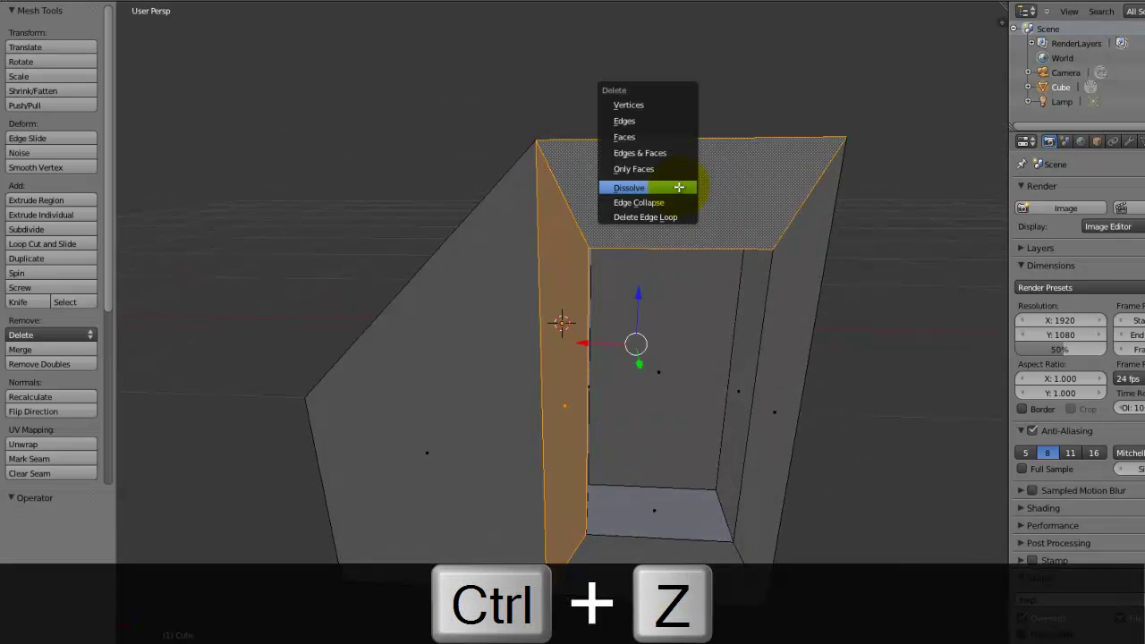
pyautogui.click(679, 187)
pyautogui.press('a')
# Dissolve the right outer and bottom frame faces into one face
pyautogui.rightClick(779, 403)
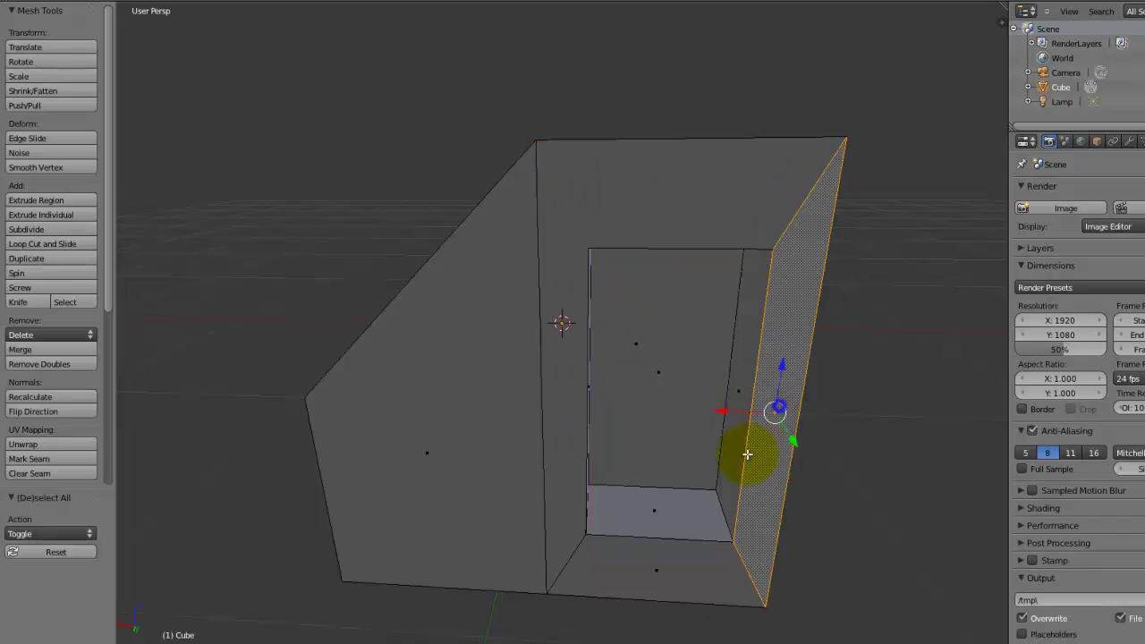
pyautogui.keyDown('shift'); pyautogui.rightClick(655, 571); pyautogui.keyUp('shift')
pyautogui.press('x')
pyautogui.click(657, 569)
pyautogui.press('a')
pyautogui.moveTo(671, 506); pyautogui.dragTo(654, 589, button='middle')
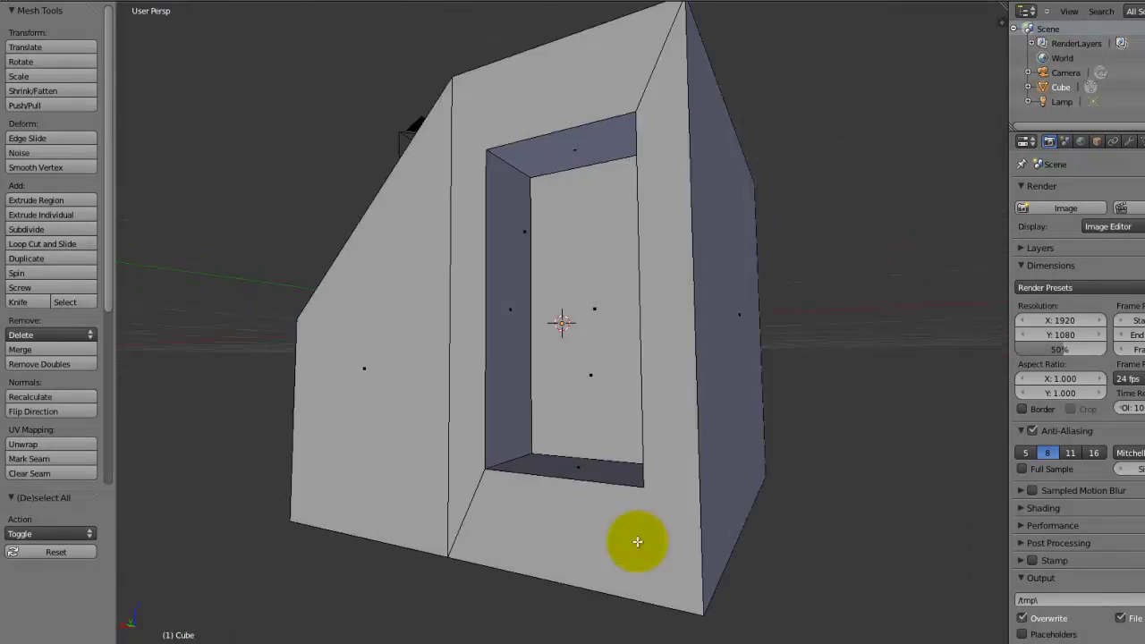
# Select the inner back face of the opening
pyautogui.press('a')
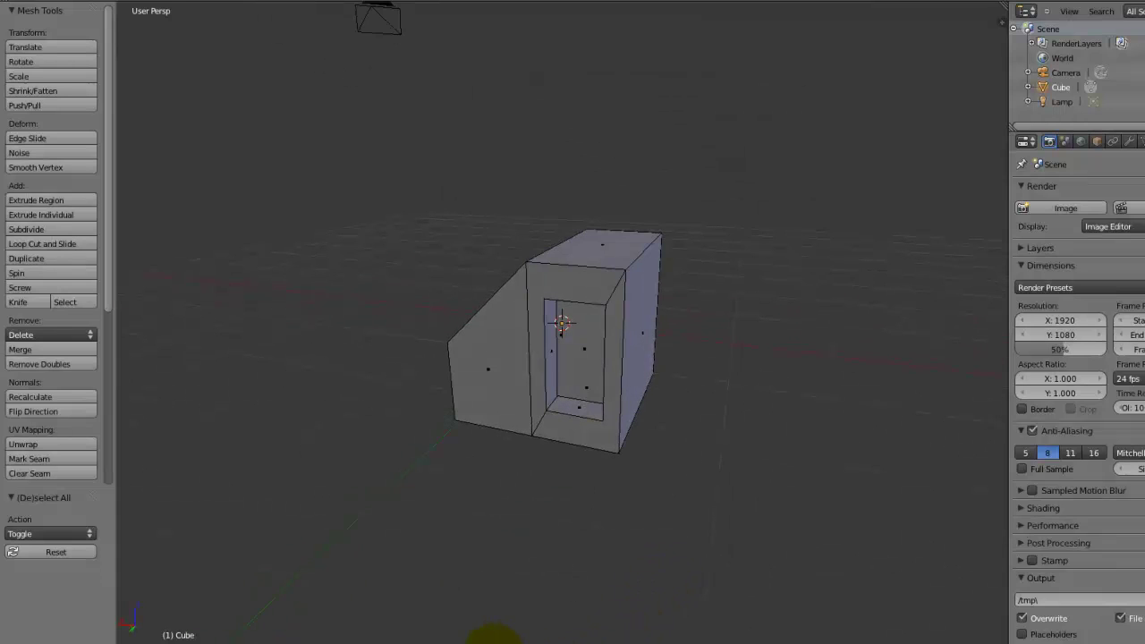
pyautogui.keyDown('ctrl'); pyautogui.moveTo(632, 394); pyautogui.dragTo(528, 641, button='middle'); pyautogui.keyUp('ctrl')
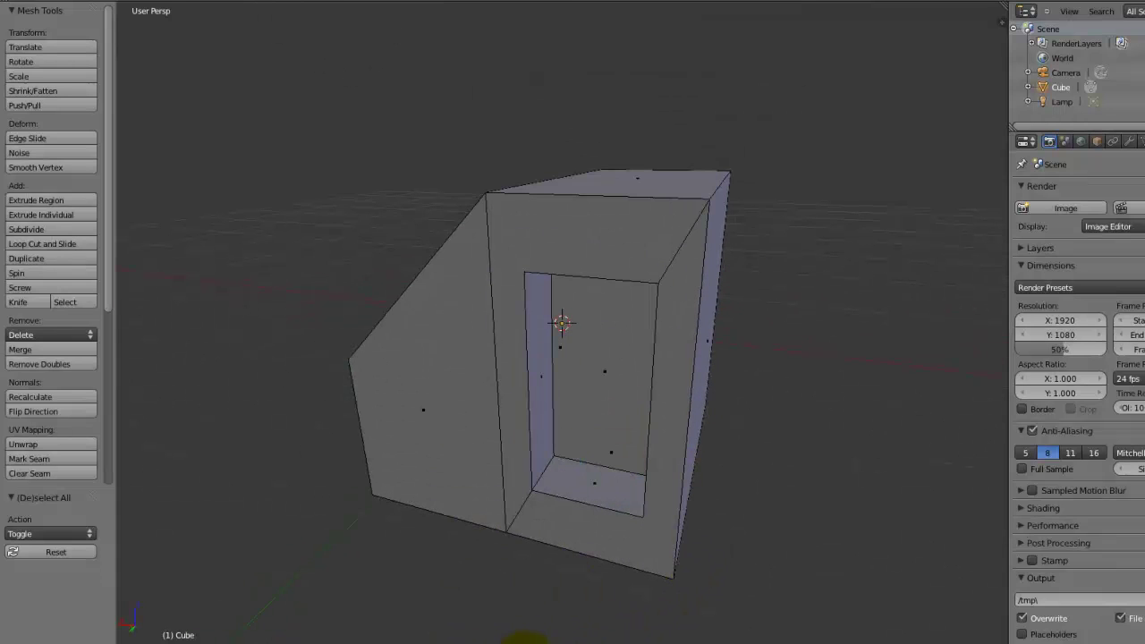
pyautogui.rightClick(610, 385)
pyautogui.moveTo(577, 370); pyautogui.dragTo(606, 340, button='middle')
pyautogui.scroll(4, 656, 336)
# Select the front frame face above the opening
pyautogui.moveTo(692, 339); pyautogui.dragTo(484, 403, button='middle')
pyautogui.rightClick(555, 223)
pyautogui.moveTo(555, 223); pyautogui.dragTo(554, 295, button='middle')
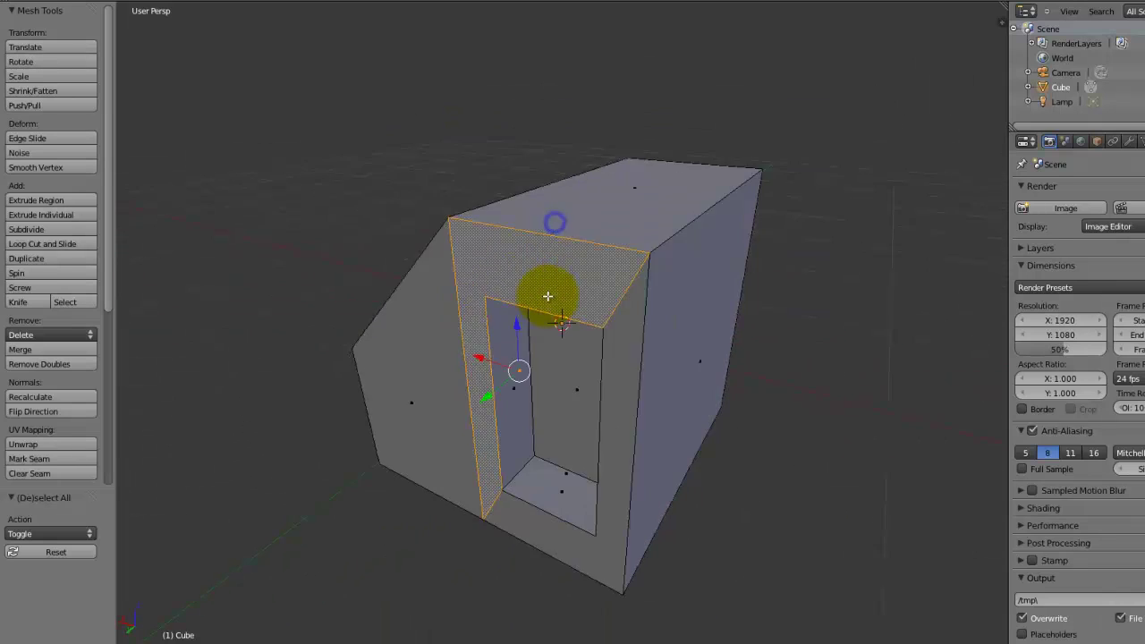
pyautogui.scroll(2, 579, 289)
pyautogui.scroll(3, 583, 403)
pyautogui.moveTo(586, 409); pyautogui.dragTo(503, 460, button='middle')
# Orbit and zoom around the opening to check the chosen frame faces
pyautogui.scroll(-8, 502, 475)
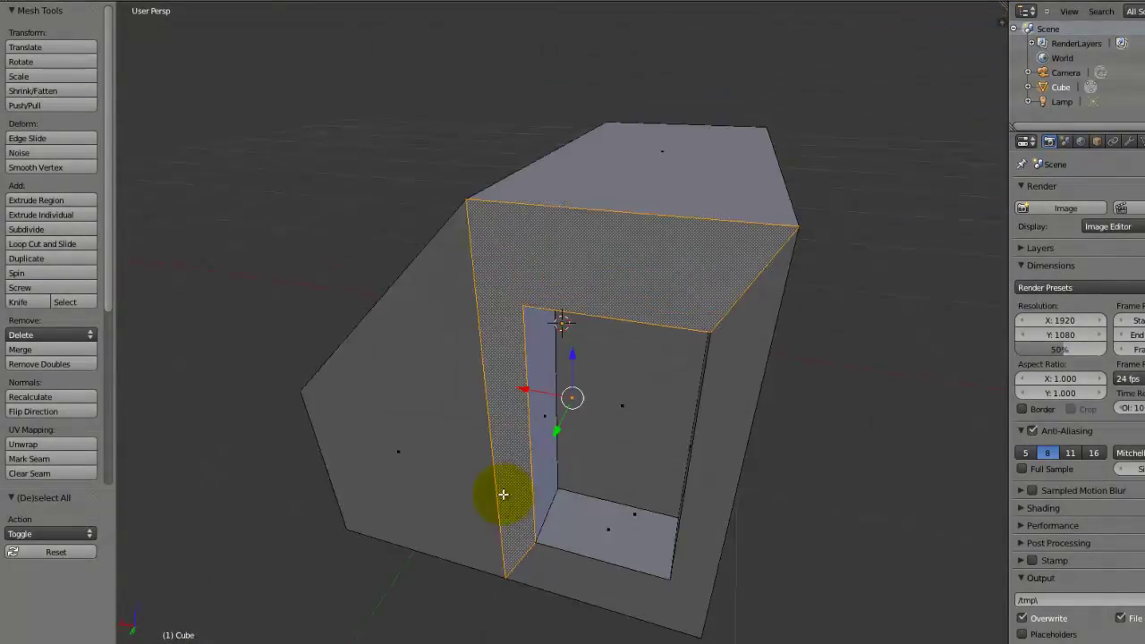
pyautogui.scroll(6, 528, 507)
pyautogui.moveTo(531, 506); pyautogui.dragTo(475, 331, button='middle')
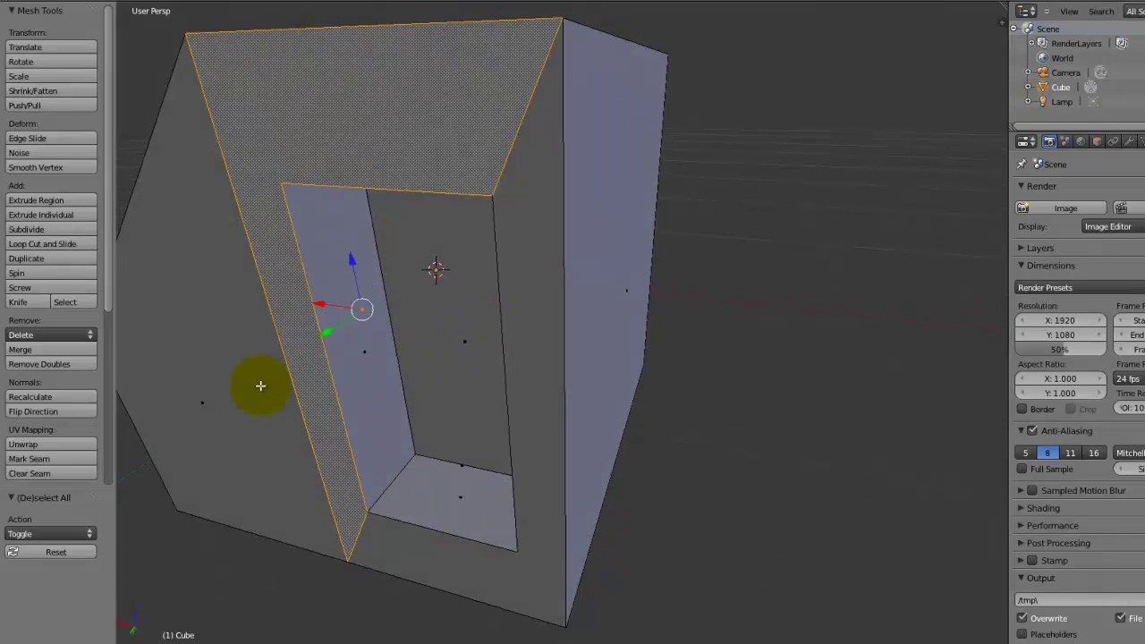
pyautogui.moveTo(270, 378); pyautogui.dragTo(415, 191, button='middle')
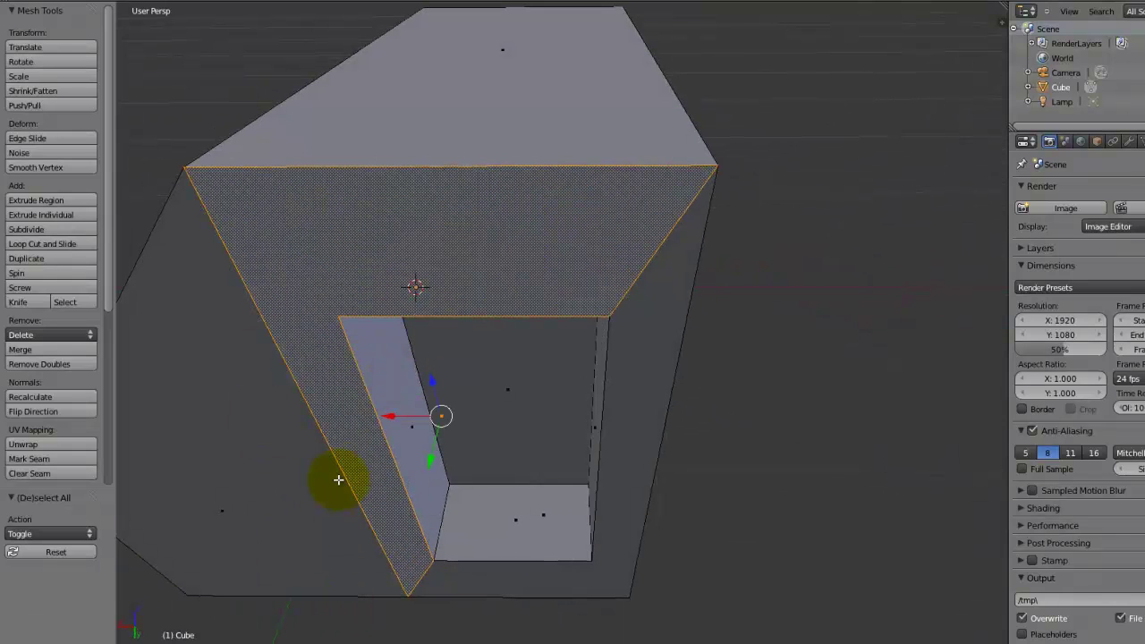
pyautogui.moveTo(383, 554); pyautogui.dragTo(498, 204, button='middle')
pyautogui.scroll(4, 545, 408)
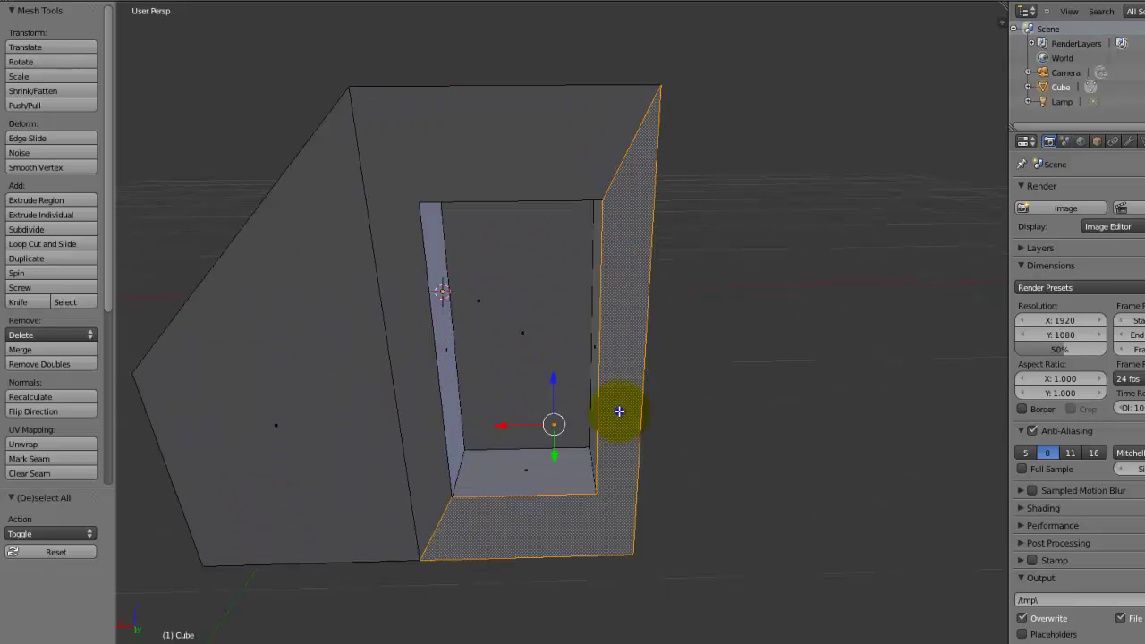
# Extrude the selected frame faces outward by 0.441
pyautogui.rightClick(511, 145)
pyautogui.hotkey('ctrl', 'z')
pyautogui.moveTo(579, 238); pyautogui.dragTo(581, 419, button='middle')
pyautogui.press('e')
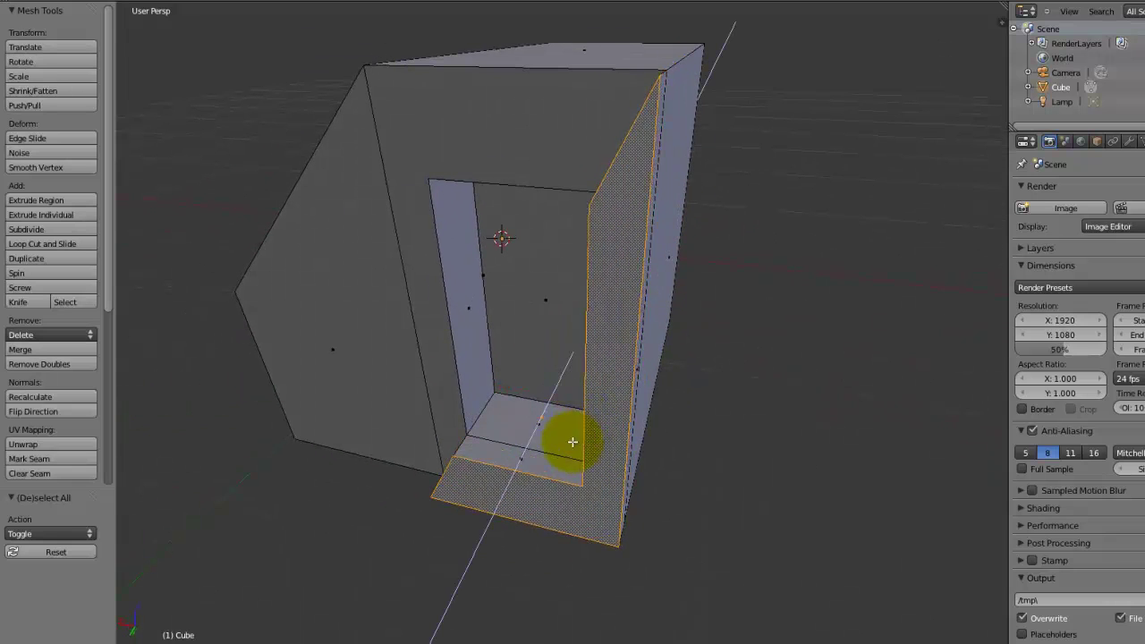
pyautogui.click(519, 493)
pyautogui.moveTo(519, 493); pyautogui.dragTo(549, 358, button='middle')
# Deselect everything and select the recess floor face
pyautogui.press('a')
pyautogui.scroll(2, 553, 413)
pyautogui.moveTo(543, 402); pyautogui.dragTo(635, 450, button='middle')
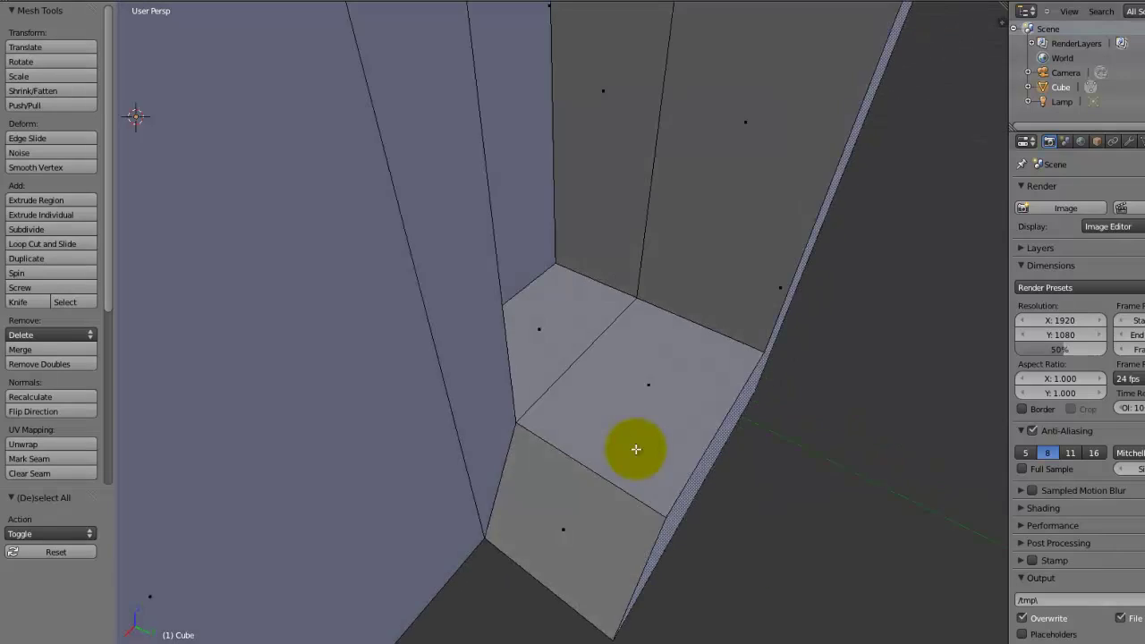
pyautogui.rightClick(614, 391)
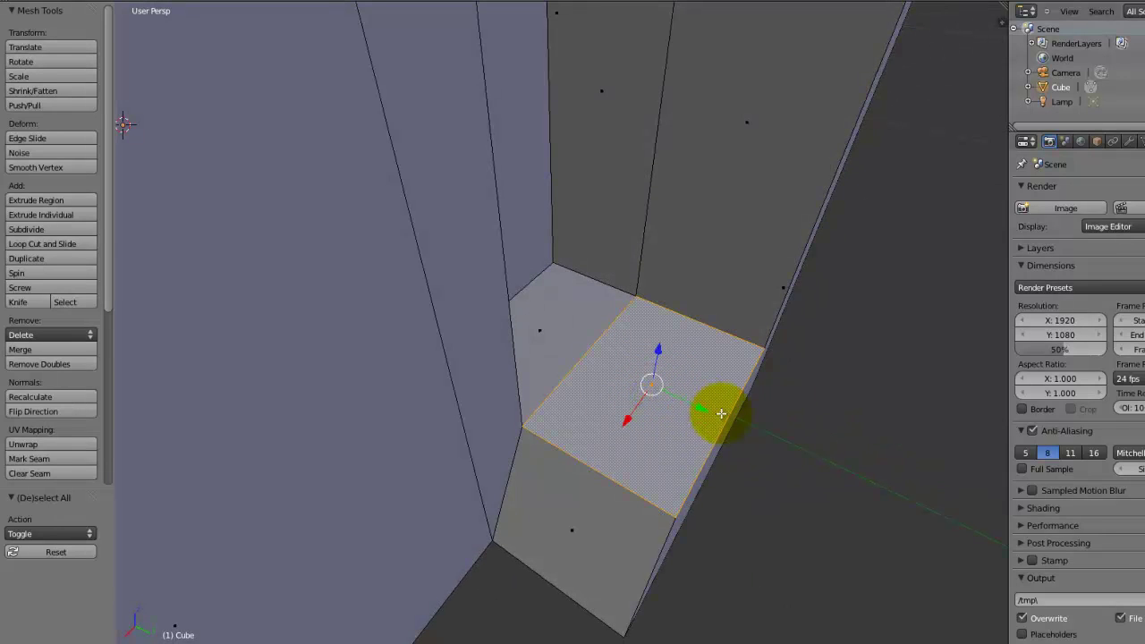
pyautogui.moveTo(734, 409); pyautogui.dragTo(677, 439, button='middle')
# Knife-cut a diamond through points on each edge of the recess floor
pyautogui.press('k')
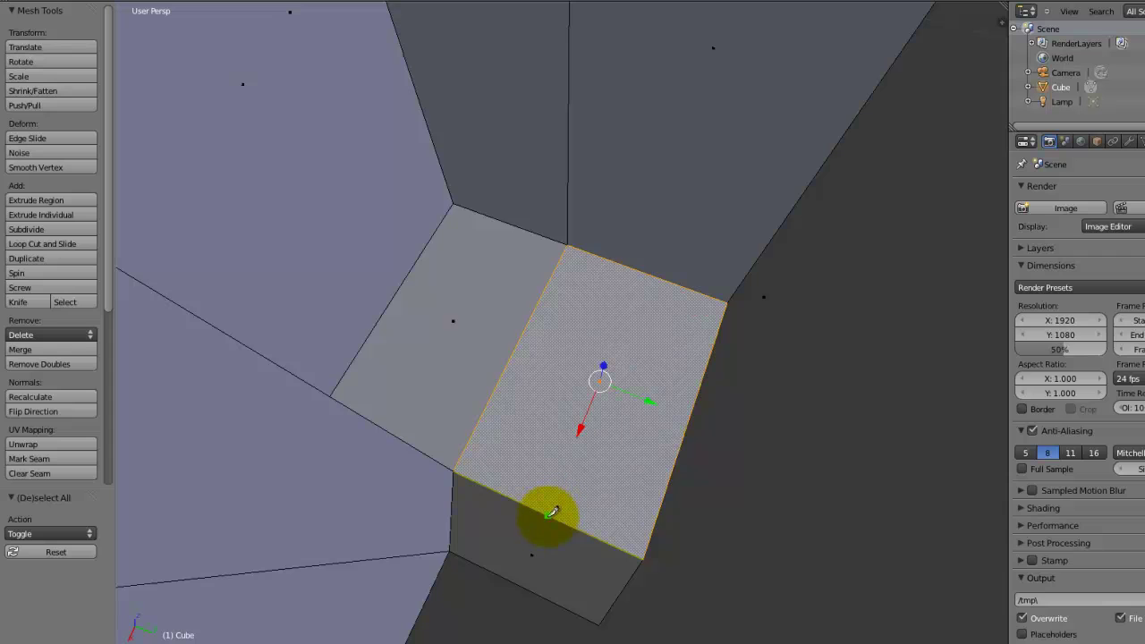
pyautogui.moveTo(591, 481)
pyautogui.mouseDown()
pyautogui.moveTo(575, 468)
pyautogui.moveTo(578, 429)
pyautogui.moveTo(629, 340)
pyautogui.moveTo(554, 335)
pyautogui.moveTo(629, 409)
pyautogui.moveTo(606, 469)
pyautogui.mouseUp()
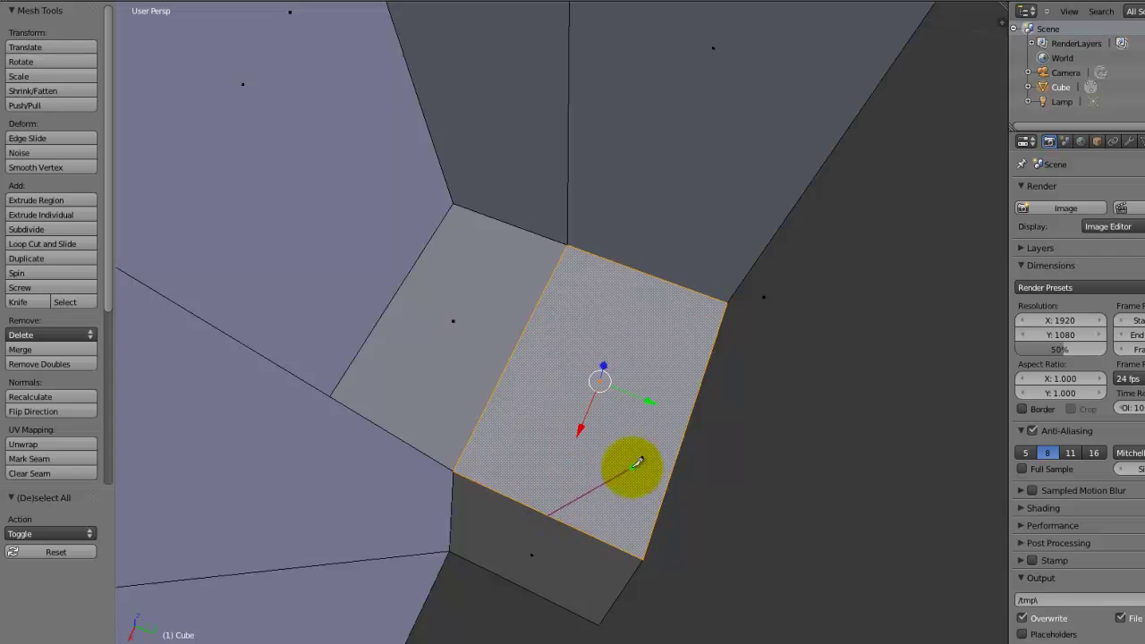
pyautogui.moveTo(597, 502); pyautogui.dragTo(652, 478)
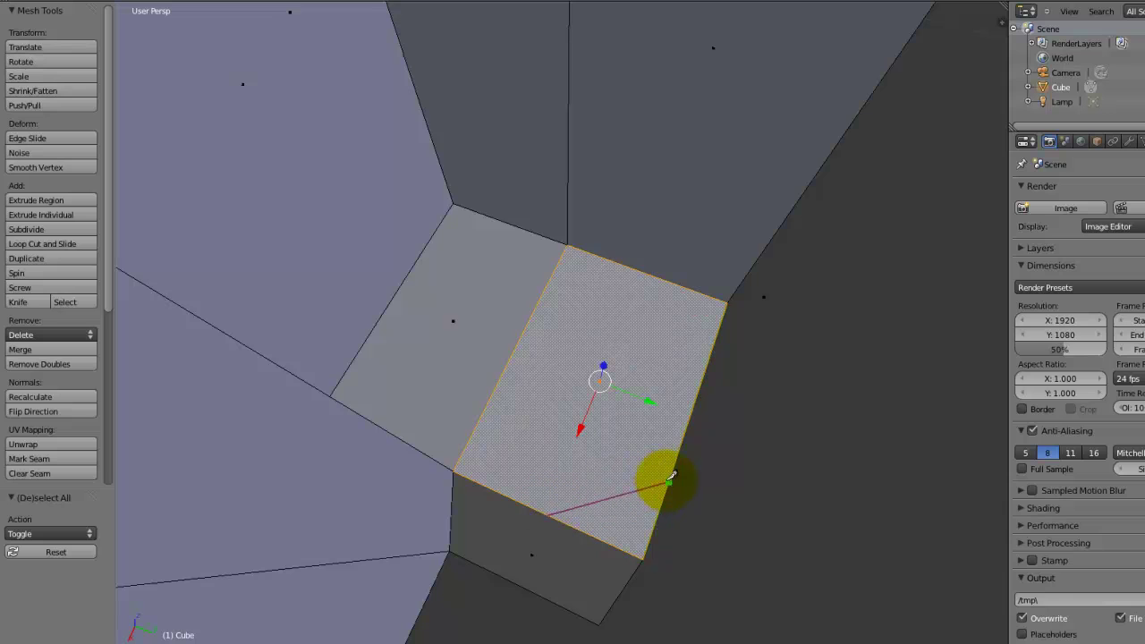
pyautogui.click(677, 458)
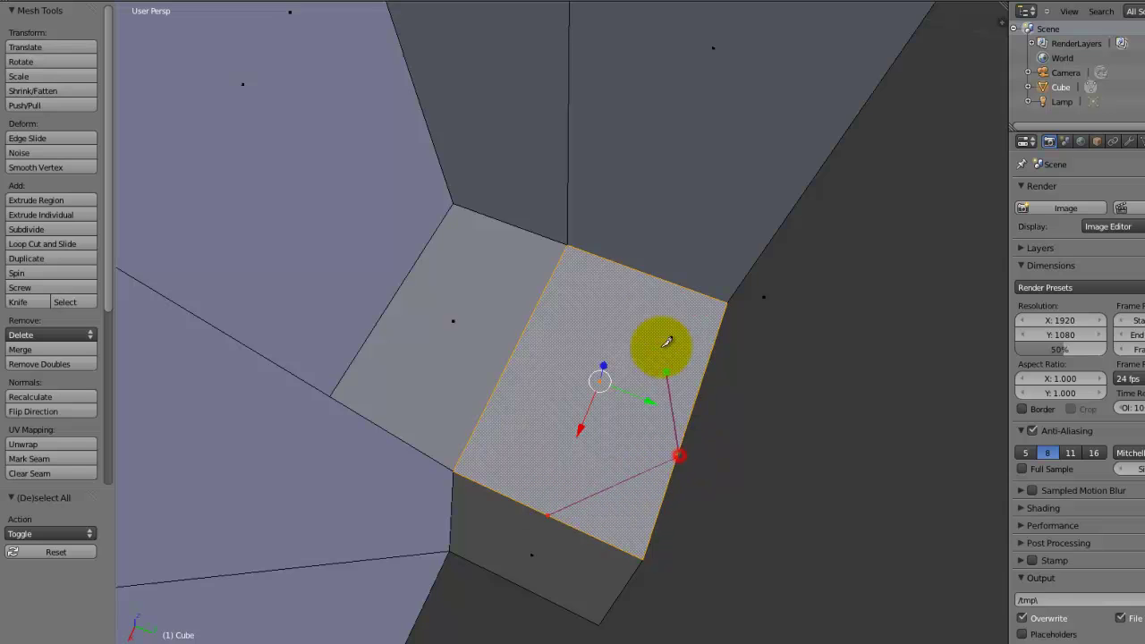
pyautogui.click(654, 273)
pyautogui.click(521, 335)
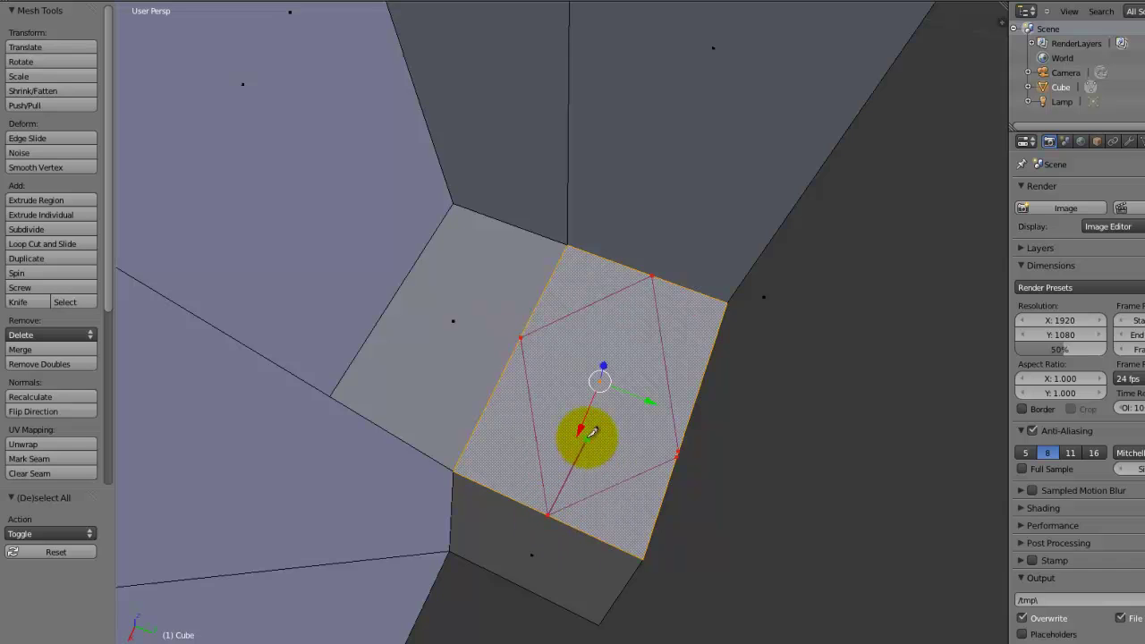
pyautogui.press('Return')
pyautogui.moveTo(586, 439); pyautogui.dragTo(563, 396, button='middle')
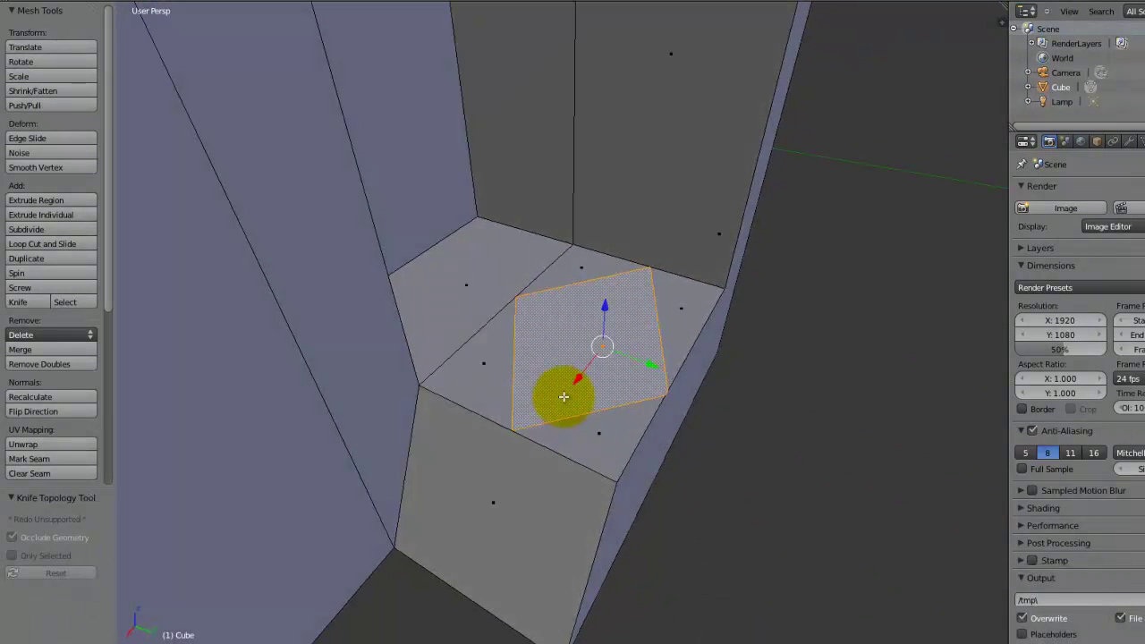
# Extrude and scale the diamond to 0.811 as a smaller face, undoing an extra extrusion
pyautogui.press('e')
pyautogui.rightClick(653, 436)
pyautogui.press('s')
pyautogui.click(676, 442)
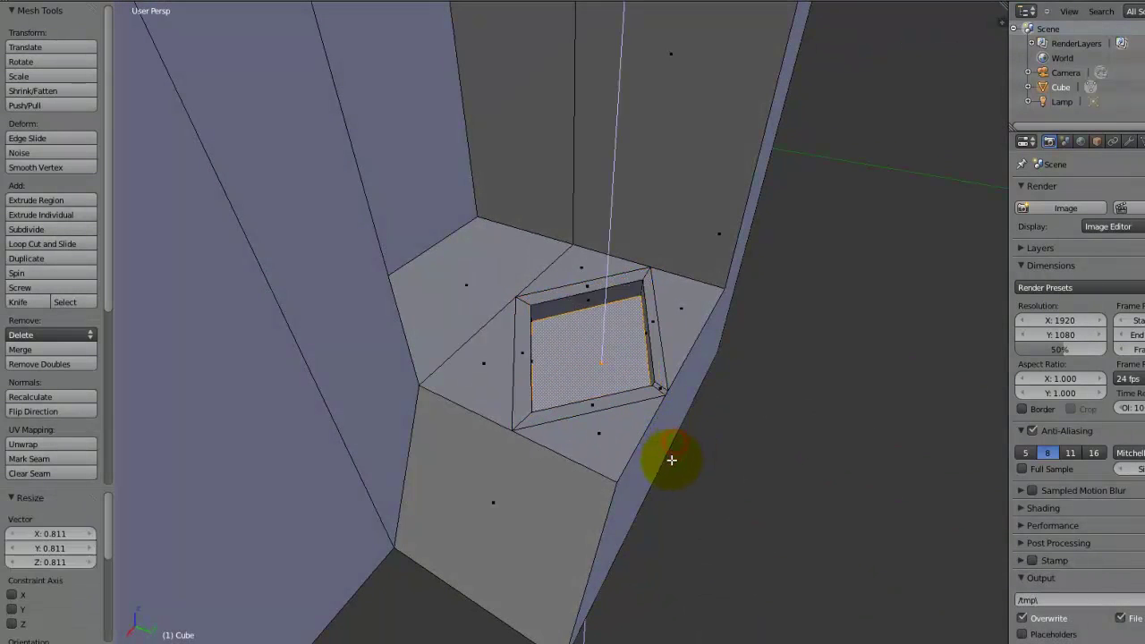
pyautogui.rightClick(671, 465)
pyautogui.moveTo(665, 476); pyautogui.dragTo(588, 422, button='middle')
pyautogui.click(627, 526)
pyautogui.press('e')
pyautogui.click(610, 493)
pyautogui.hotkey('ctrl', 'z')
pyautogui.hotkey('ctrl', 'z')
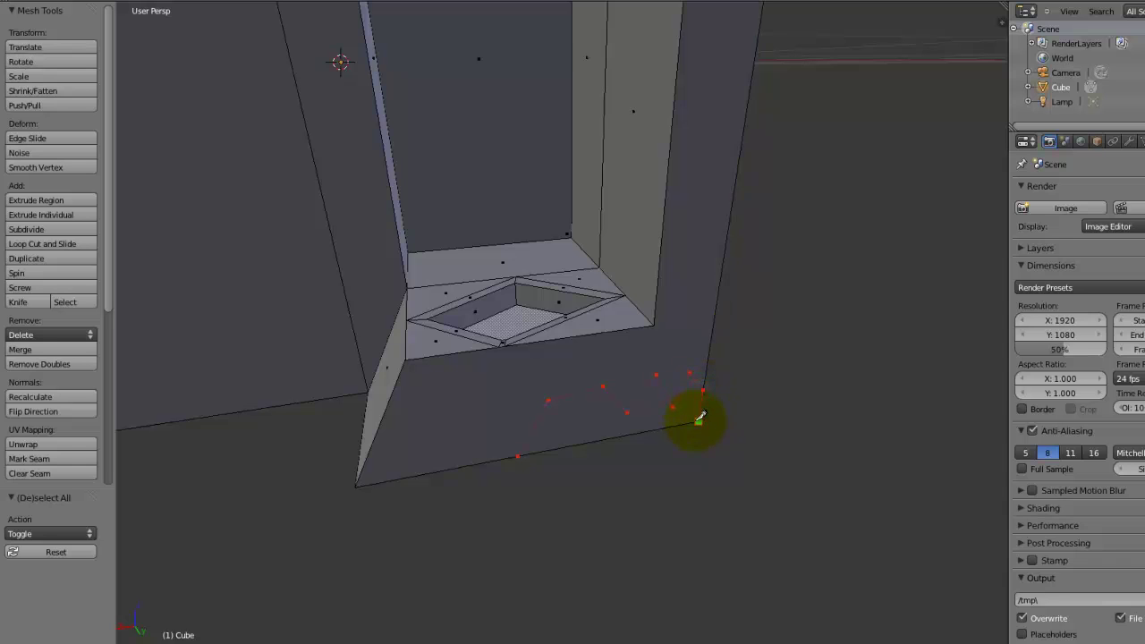
# Finish the zigzag knife cut, select the new face, and undo a trial extrusion
pyautogui.press('Return')
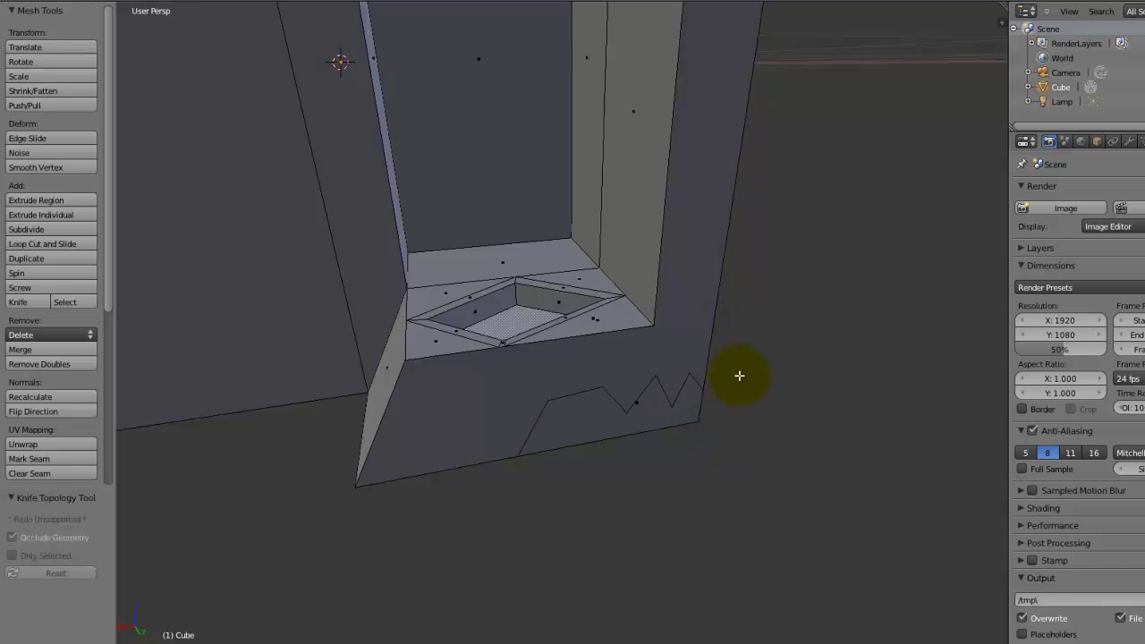
pyautogui.moveTo(734, 415); pyautogui.dragTo(864, 506, button='middle')
pyautogui.rightClick(627, 402)
pyautogui.press('e')
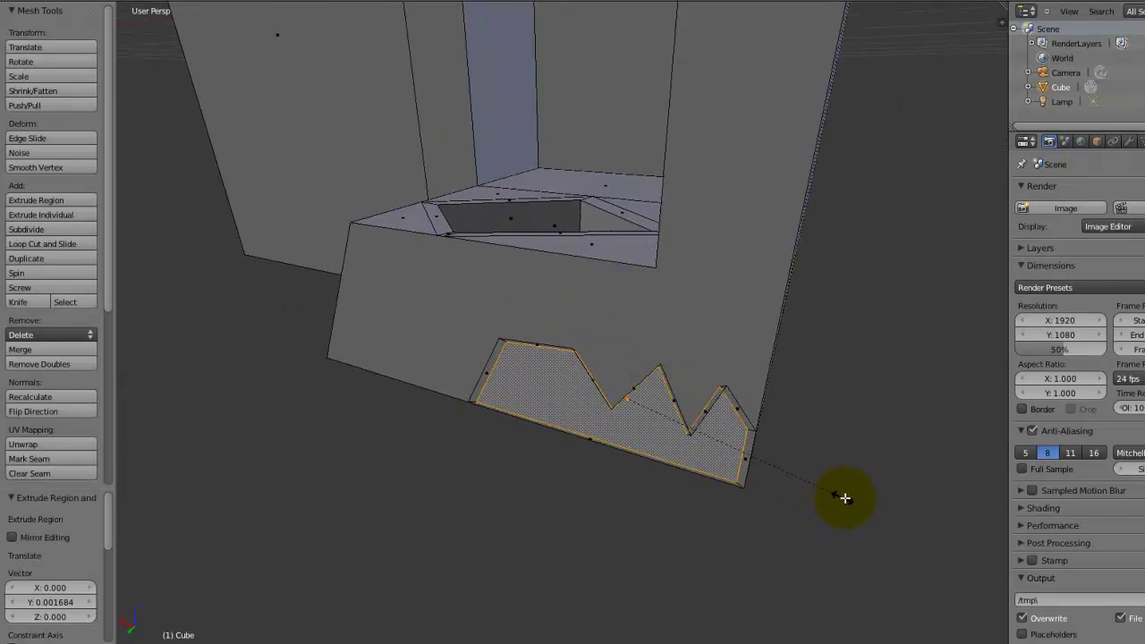
pyautogui.press('u')
pyautogui.hotkey('ctrl', 'z')
# Move the zigzag face outward into a protrusion and return to object mode
pyautogui.press('g')
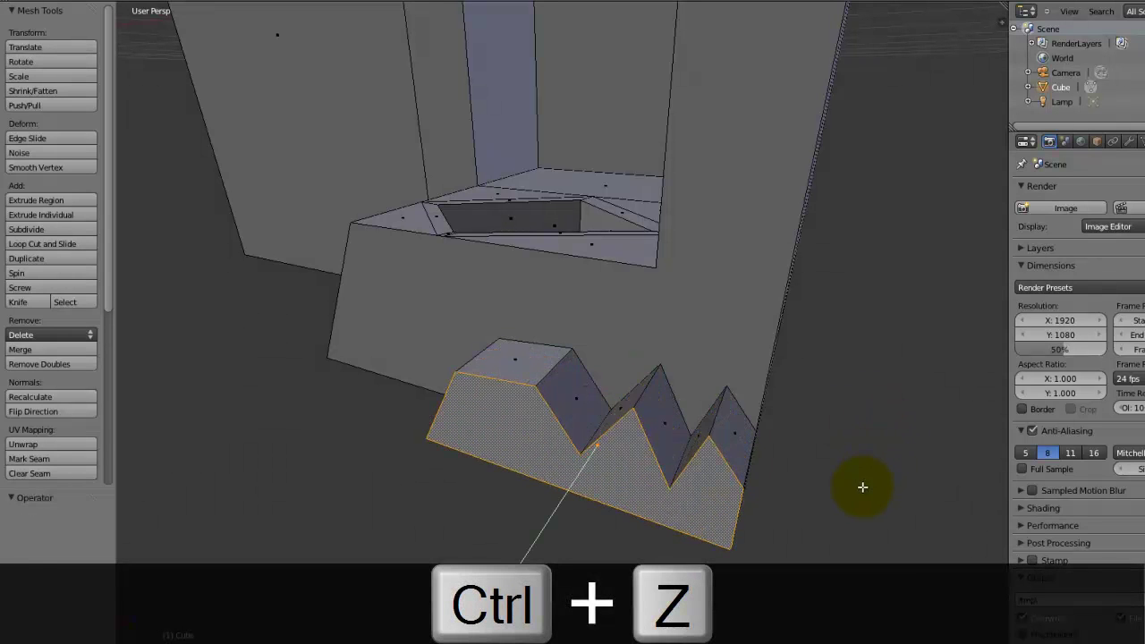
pyautogui.click(865, 486)
pyautogui.moveTo(864, 486); pyautogui.dragTo(791, 490, button='middle')
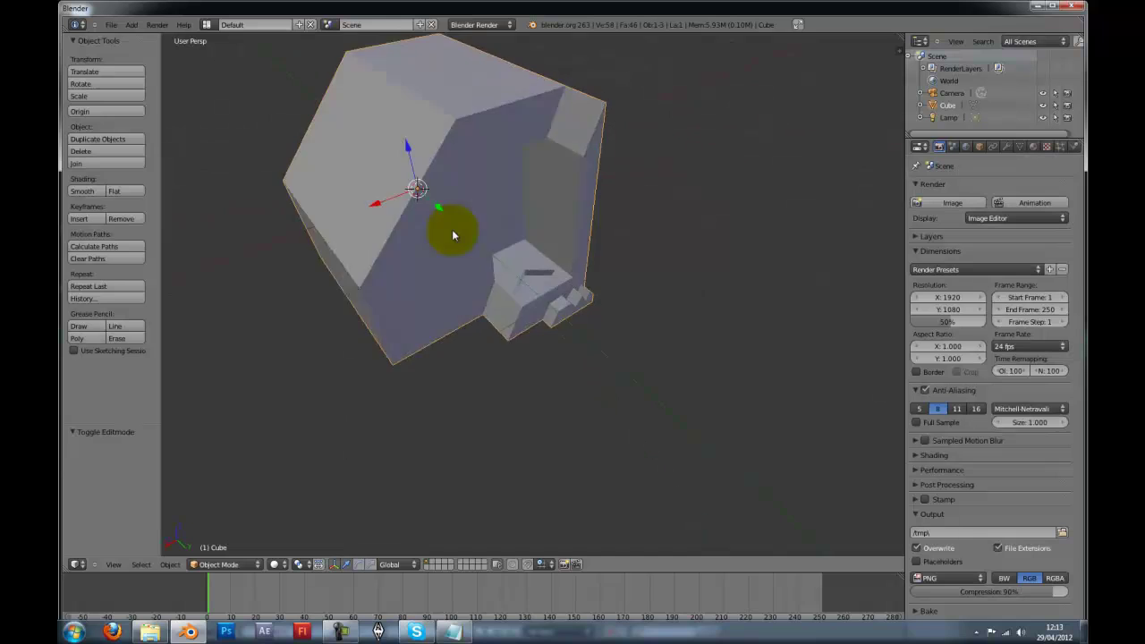
pyautogui.moveTo(450, 235); pyautogui.dragTo(665, 384, button='middle')
pyautogui.press('Tab')
pyautogui.press('Tab')
# Move the block up 1.000 along the Z axis
pyautogui.press('g')
pyautogui.press('z')
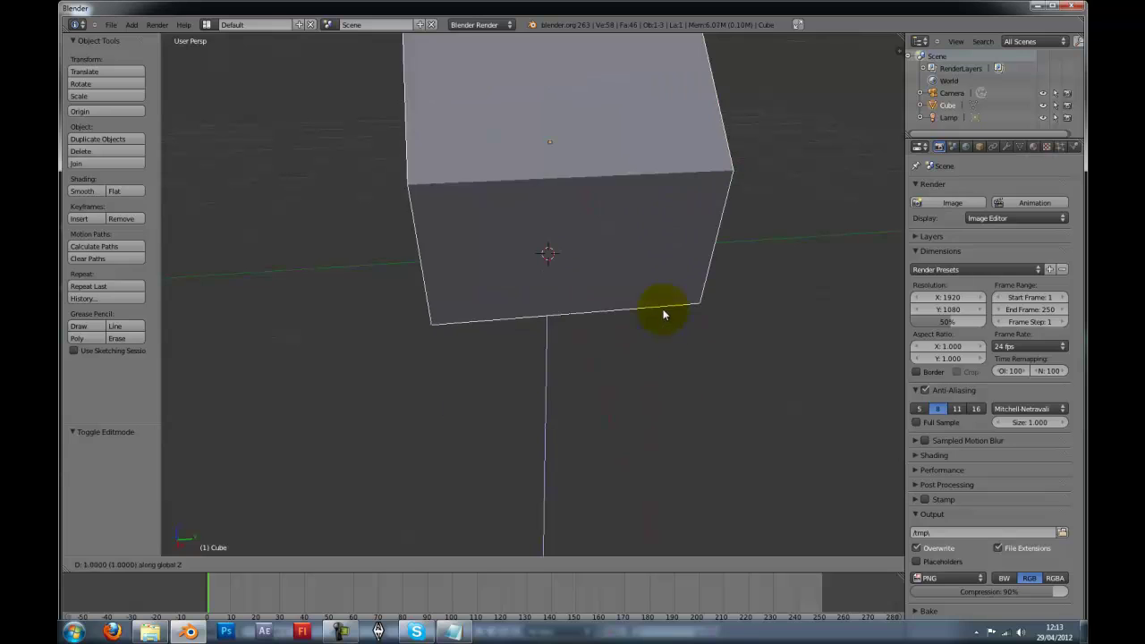
pyautogui.click(653, 275)
pyautogui.moveTo(659, 293); pyautogui.dragTo(630, 408, button='middle')
pyautogui.scroll(5, 613, 432)
pyautogui.scroll(-8, 603, 448)
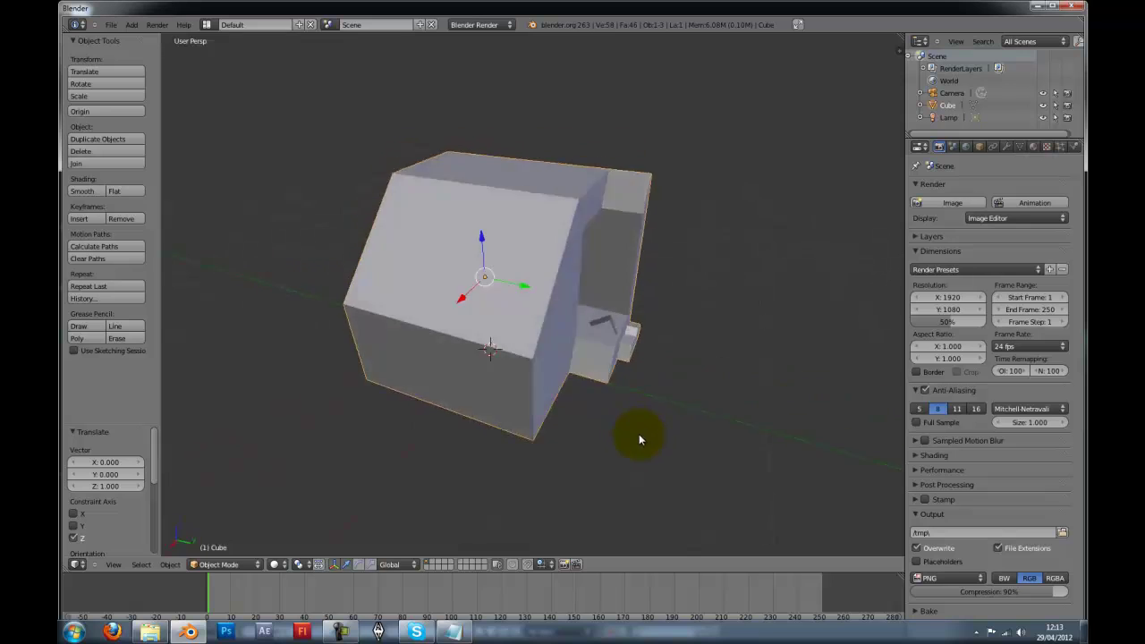
# Orbit and zoom around the finished model to inspect it
pyautogui.moveTo(649, 448); pyautogui.dragTo(623, 433, button='middle')
pyautogui.scroll(5, 627, 457)
pyautogui.scroll(-5, 627, 457)
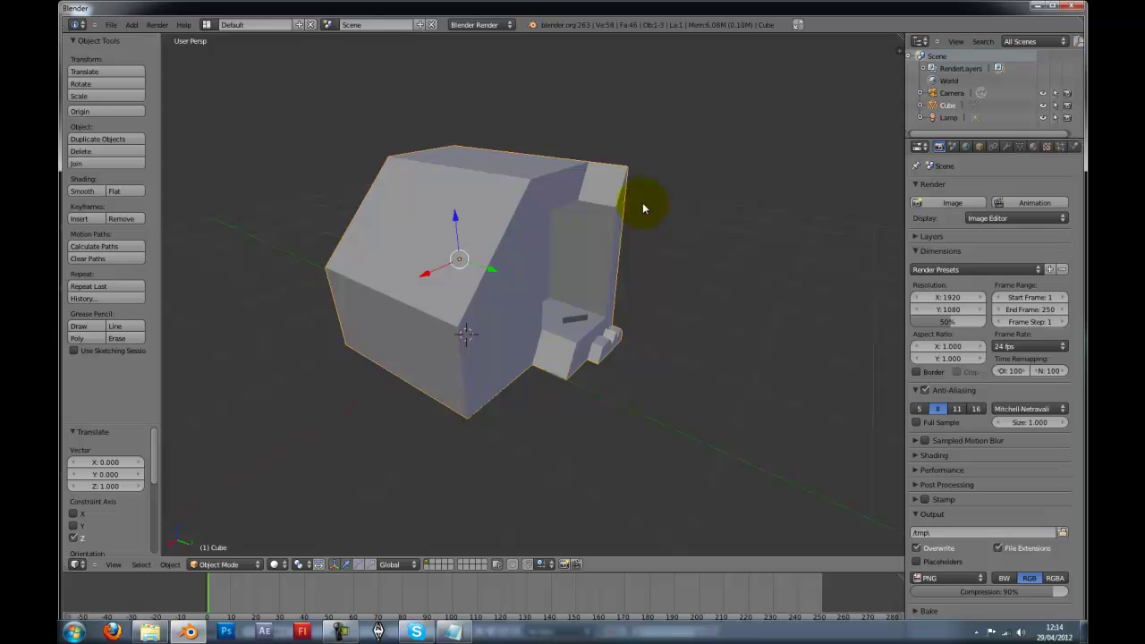
pyautogui.moveTo(646, 206); pyautogui.dragTo(586, 323, button='middle')
pyautogui.scroll(3, 663, 289)
pyautogui.scroll(-4, 582, 360)
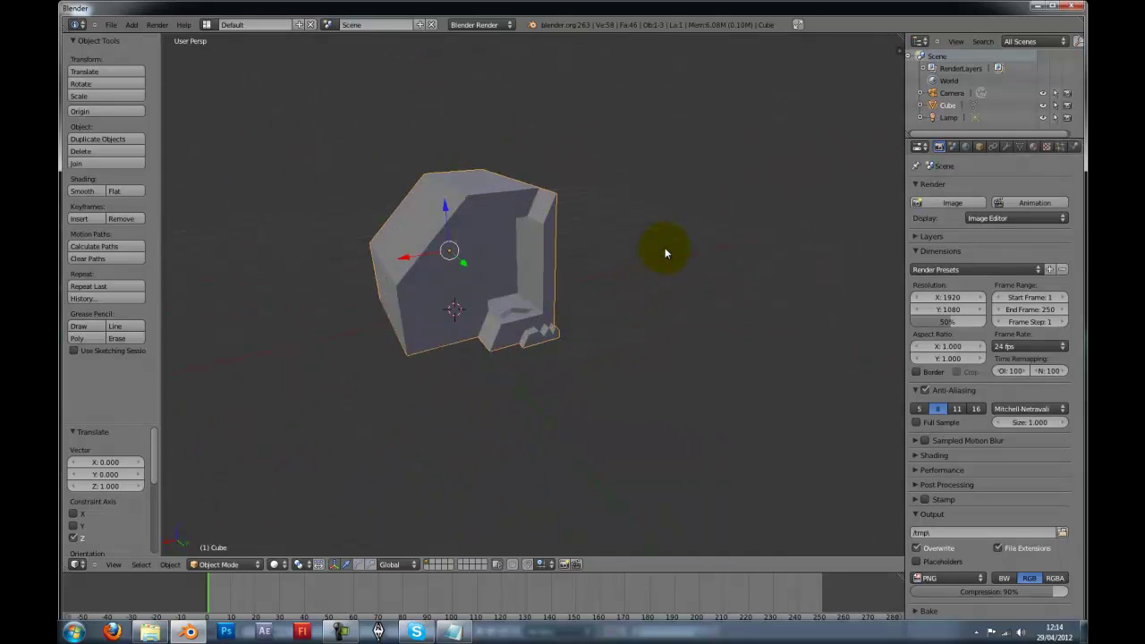